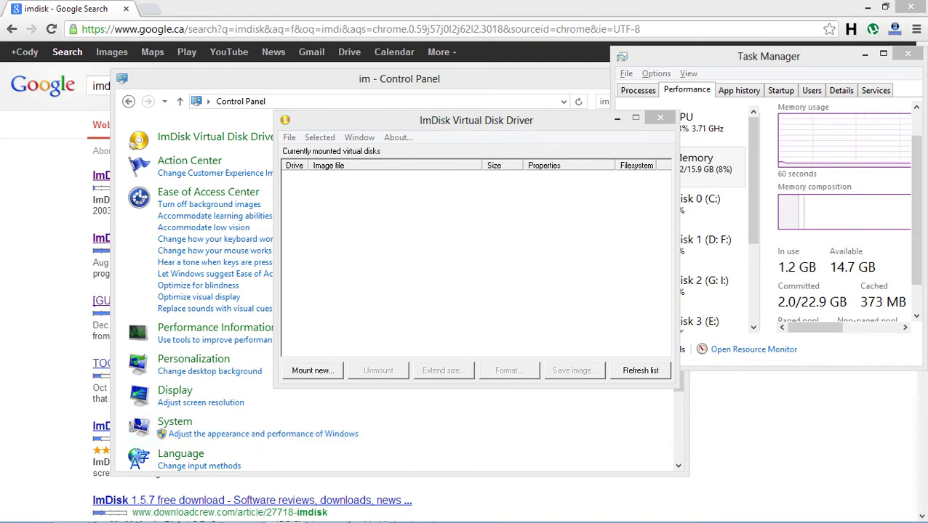
Inspect the drives in the Computer window, including the free space and contents of Software (F:), and minimize the window
mouse_move(71, 511)
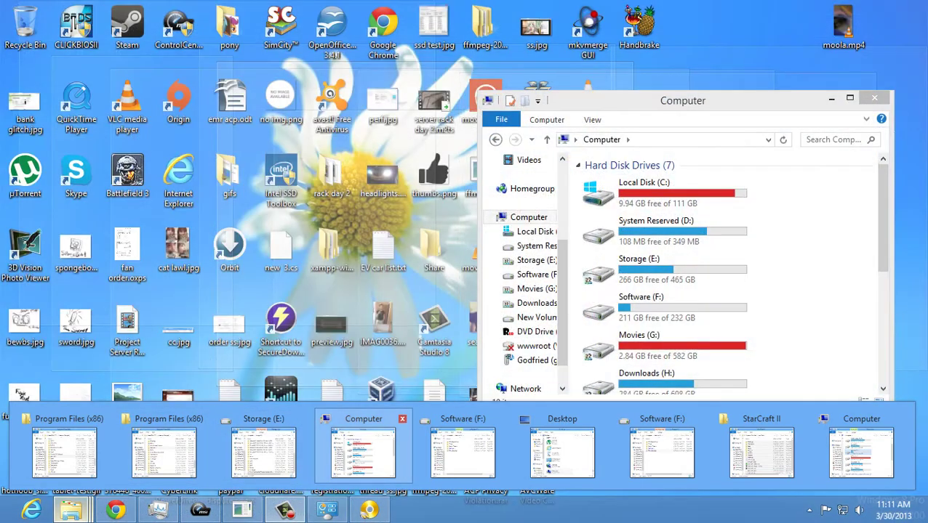
left_click(364, 452)
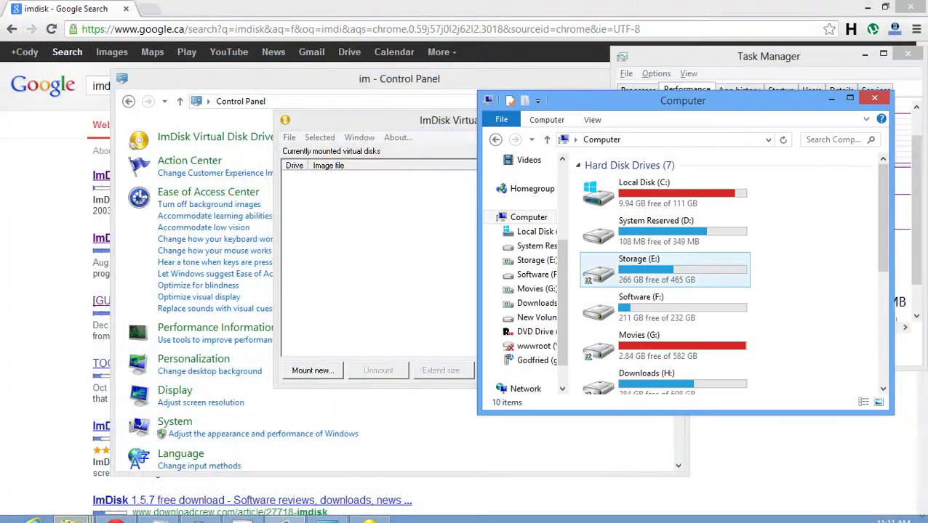
left_click(643, 192)
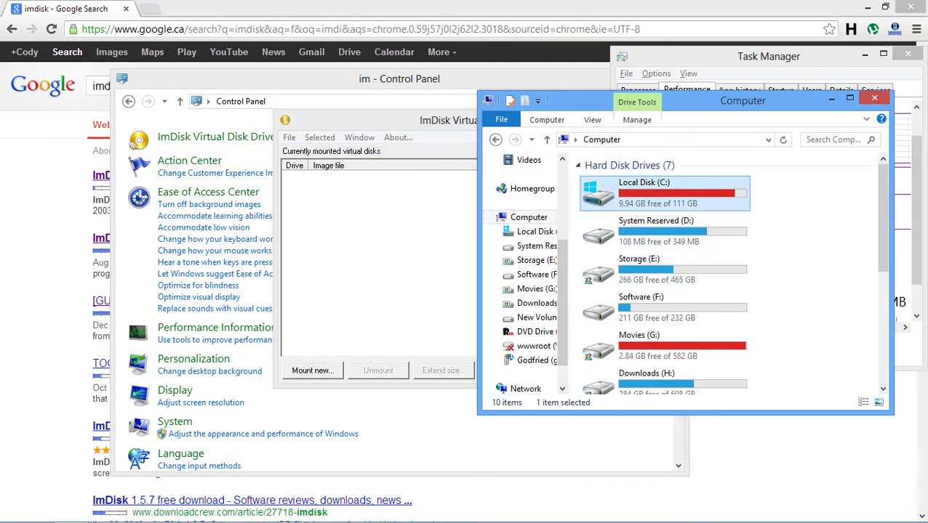
left_click(663, 308)
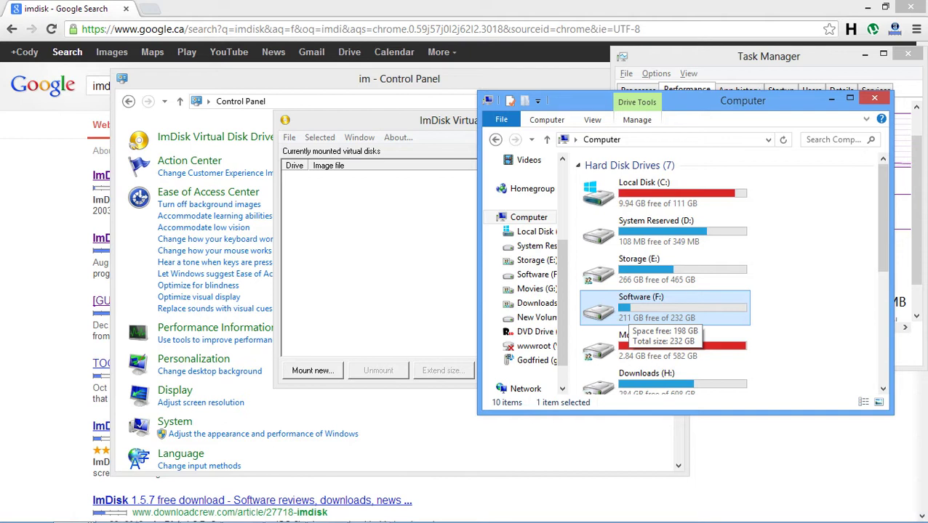
key("Return")
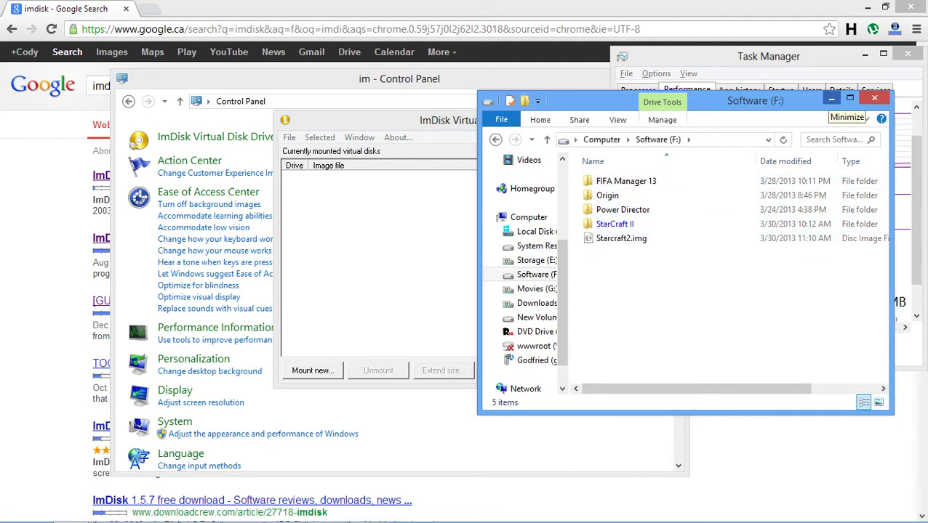
left_click(529, 217)
left_click(640, 305)
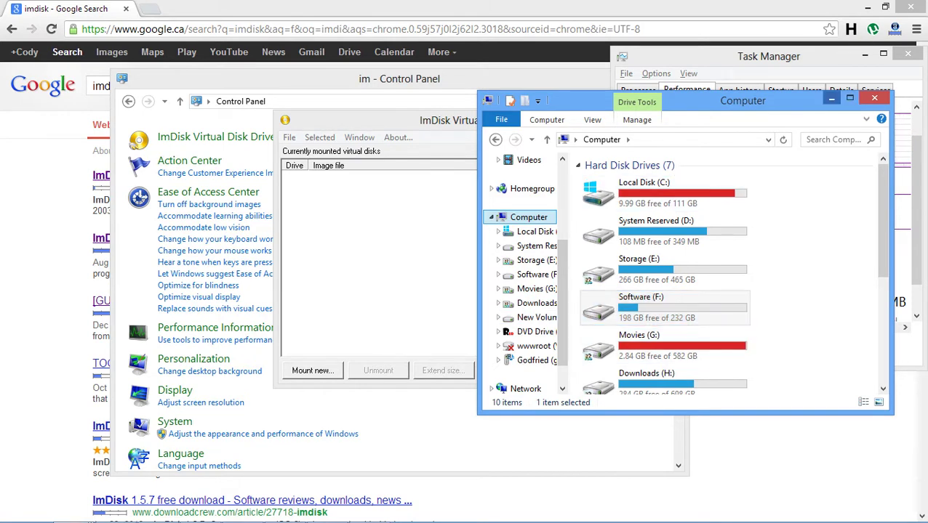
left_click(831, 97)
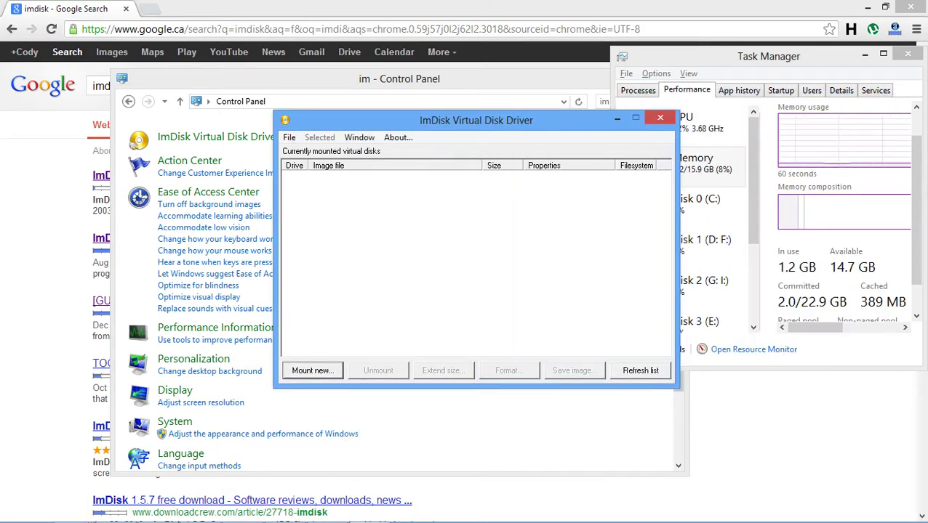
Bring up the memory performance view in Task Manager and close the ImDisk Virtual Disk Driver window
key("alt+Tab")
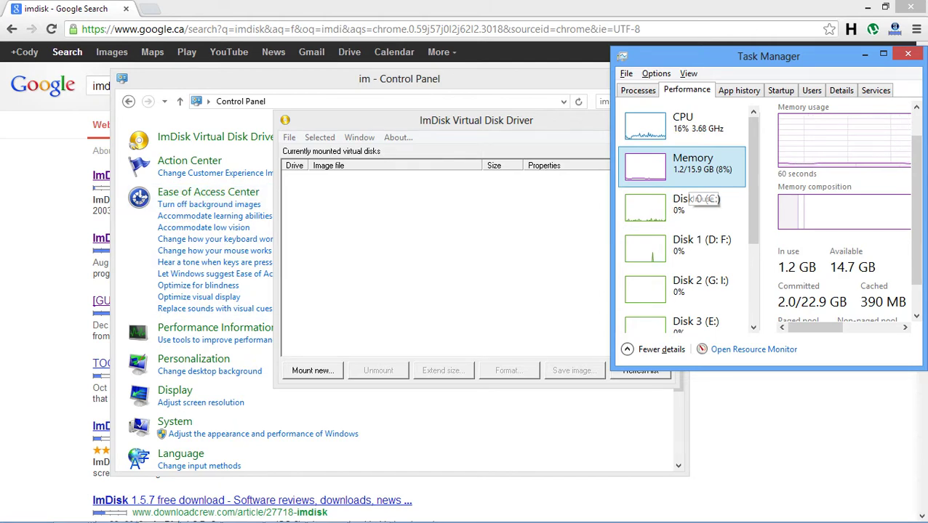
left_click_drag(476, 120, 316, 126)
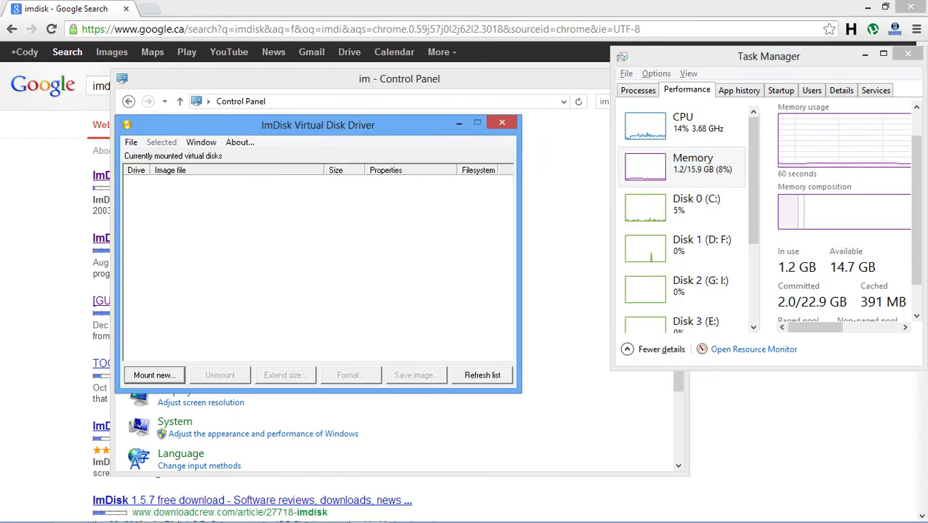
left_click(503, 123)
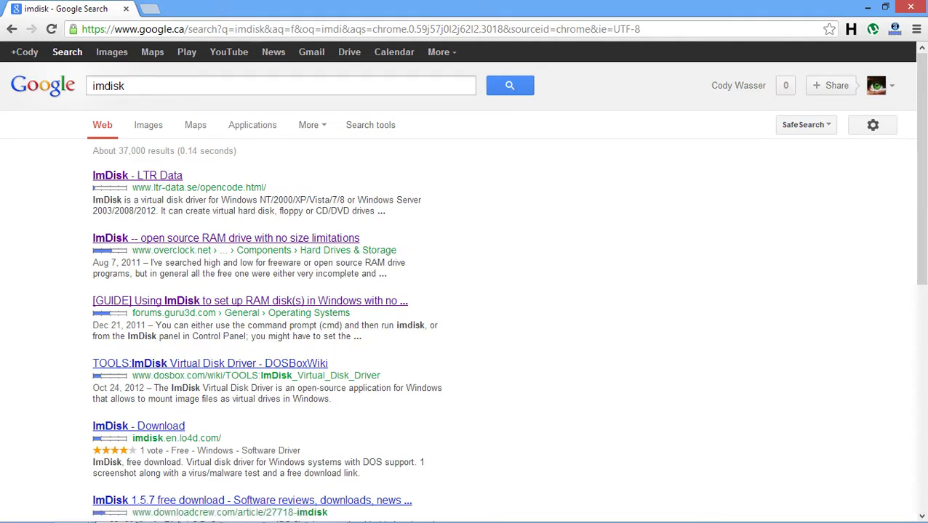
Open the ImDisk - LTR Data search result and go to its ImDisk Virtual Disk Driver download section
left_click(93, 86)
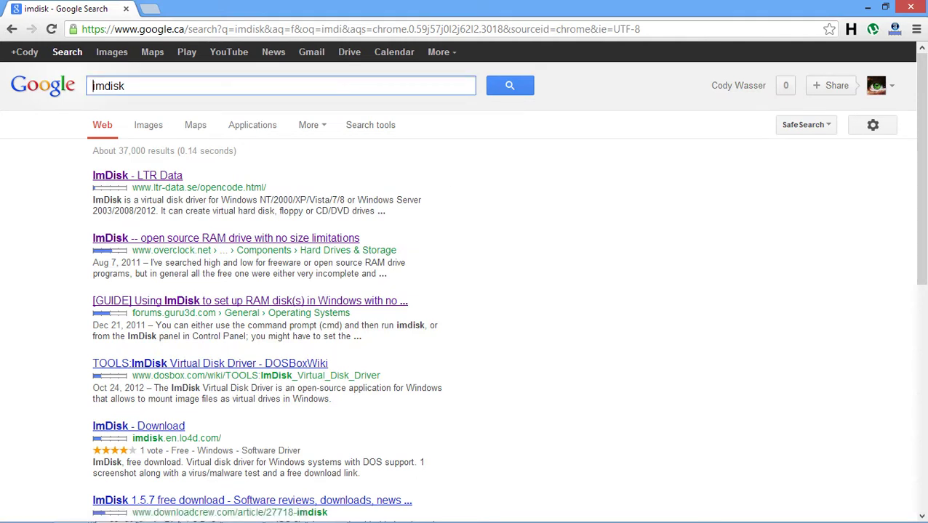
left_click(137, 175)
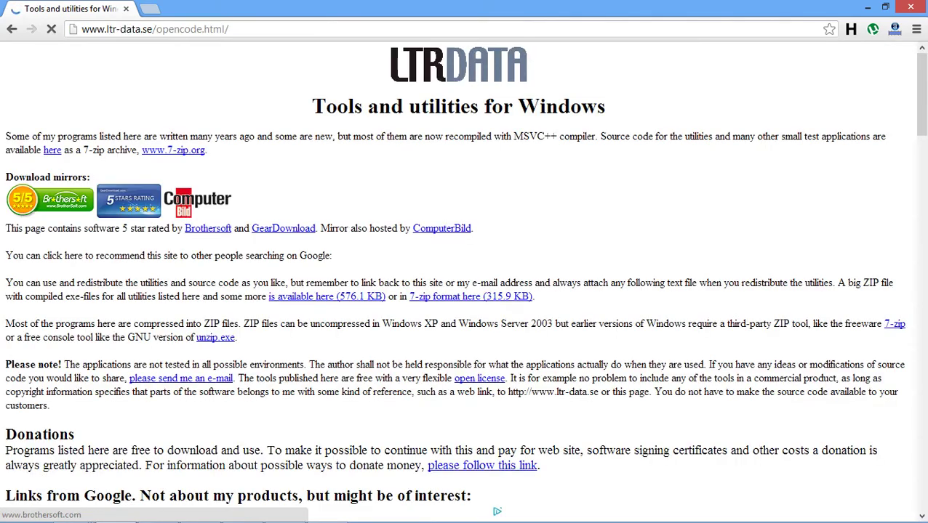
scroll(464, 283, "down", 5)
scroll(464, 283, "down", 5)
scroll(464, 283, "up", 5)
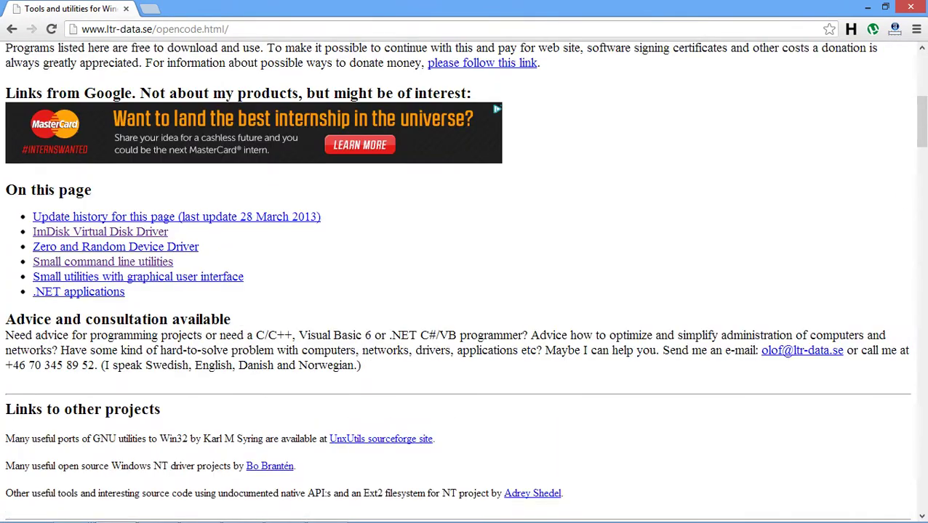
left_click(100, 231)
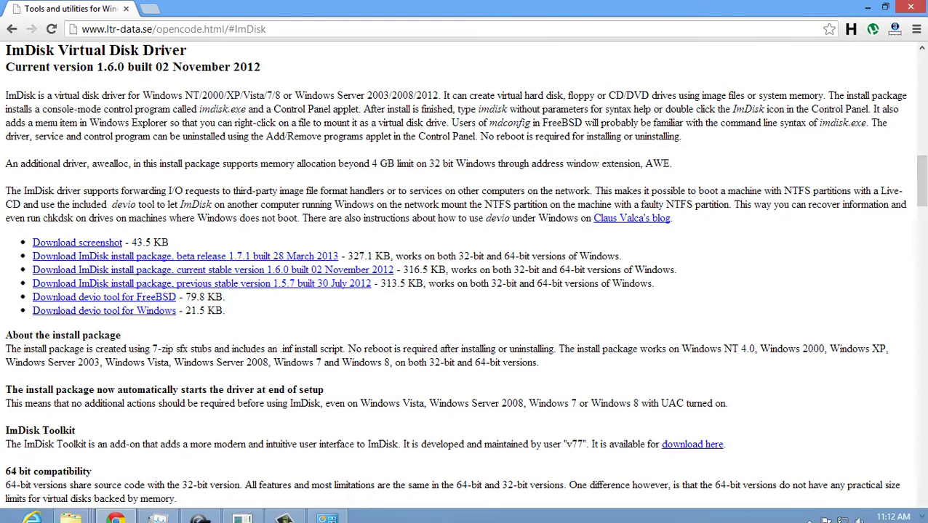
Open ImDisk Virtual Disk Driver from the Control Panel and start mounting a new virtual disk
left_click(328, 509)
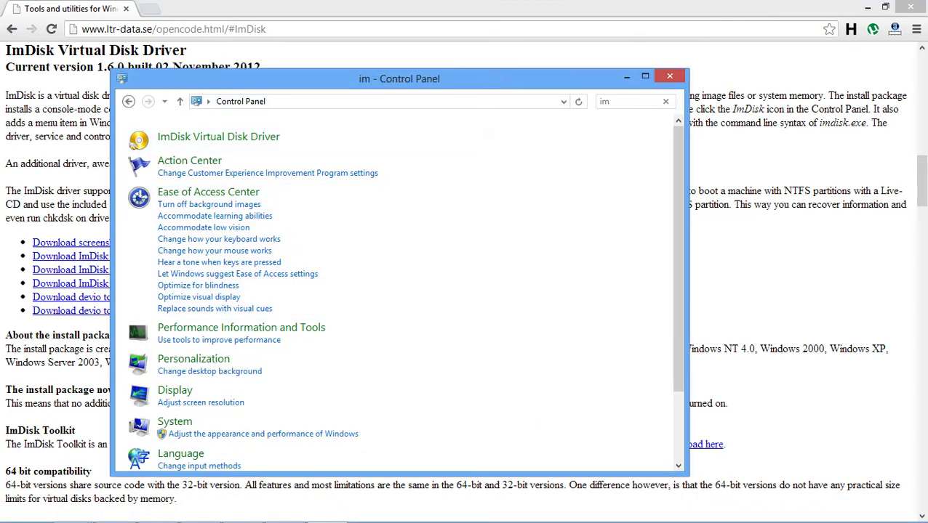
left_click(218, 136)
left_click_drag(269, 149, 480, 61)
left_click(410, 311)
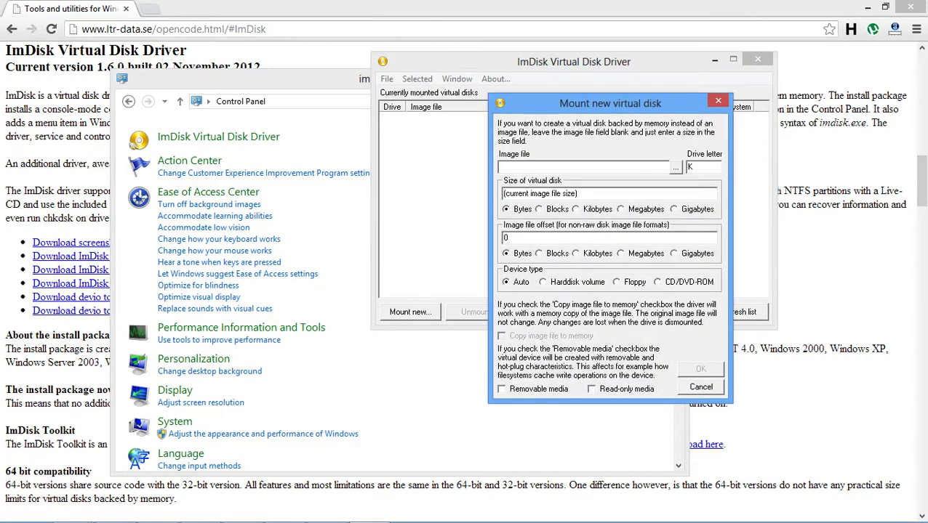
Choose Starcraft2.img on Software (F:) as the image file for the new virtual disk
left_click(675, 167)
left_click(629, 267)
left_click_drag(695, 124, 347, 69)
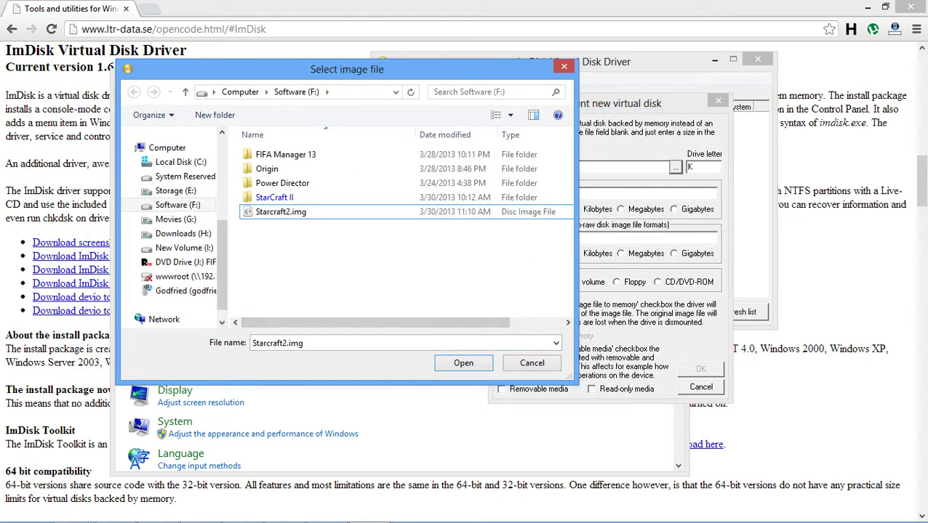
left_click(280, 212)
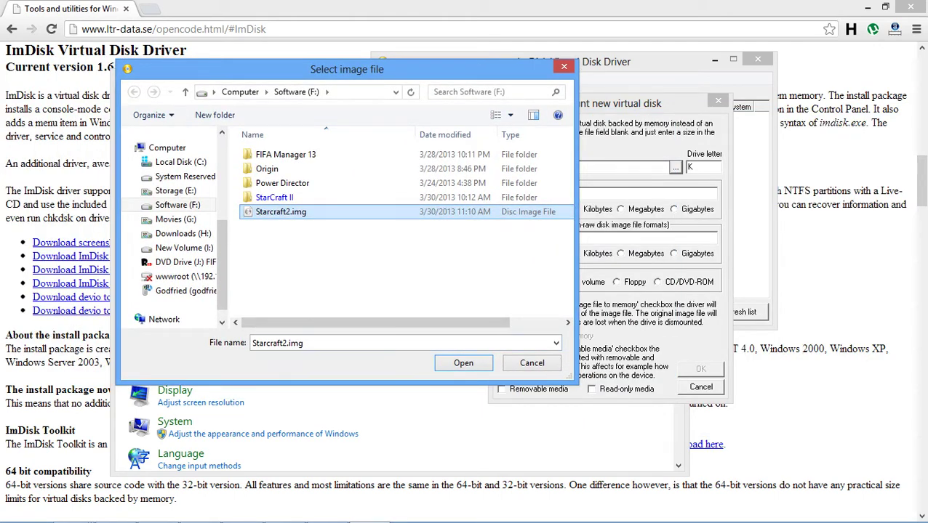
left_click(555, 343)
left_click(555, 343)
left_click(281, 212)
double_click(274, 197)
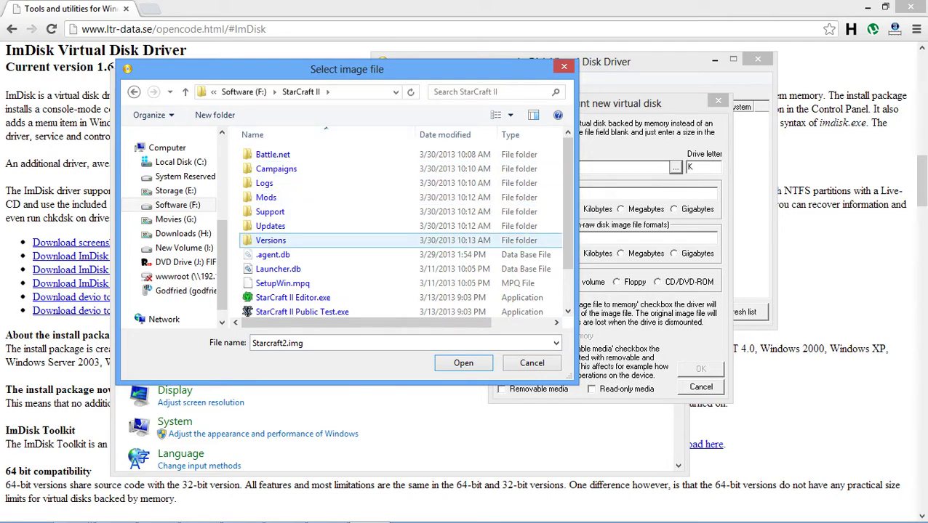
left_click(244, 91)
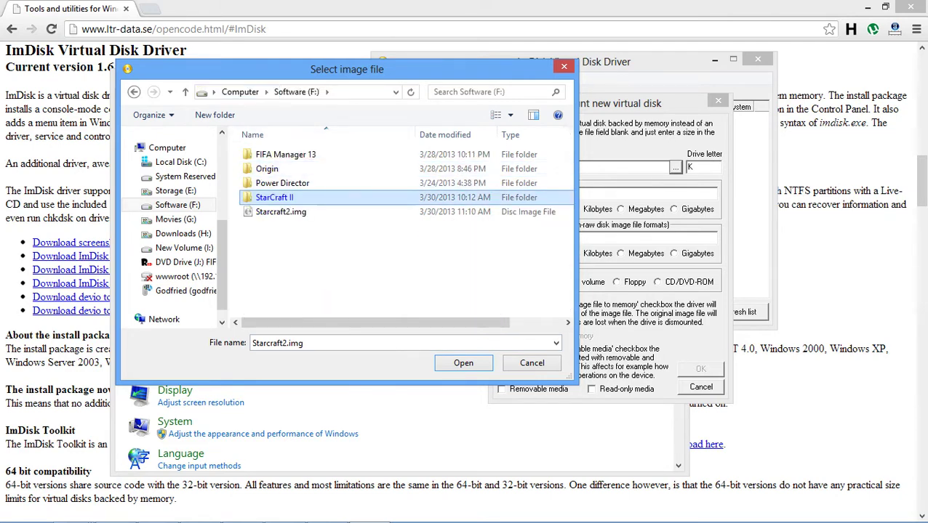
left_click(280, 212)
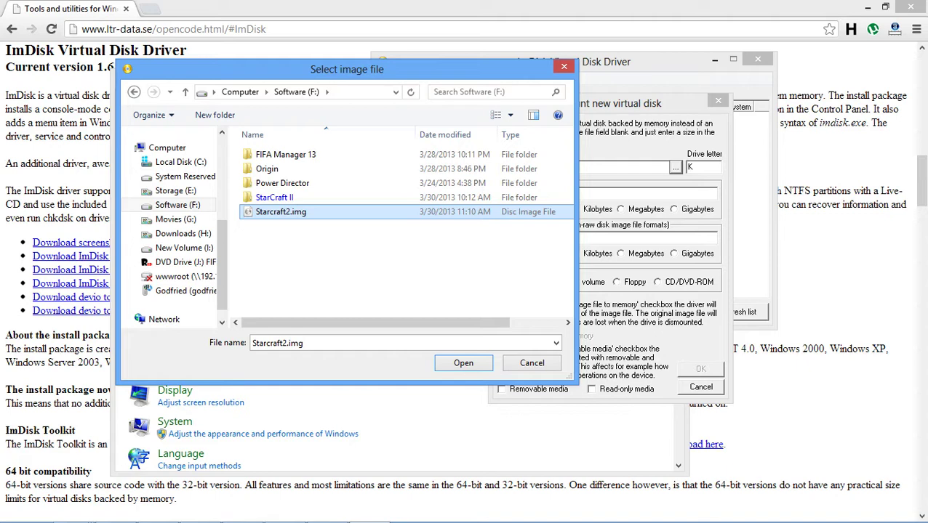
left_click(463, 362)
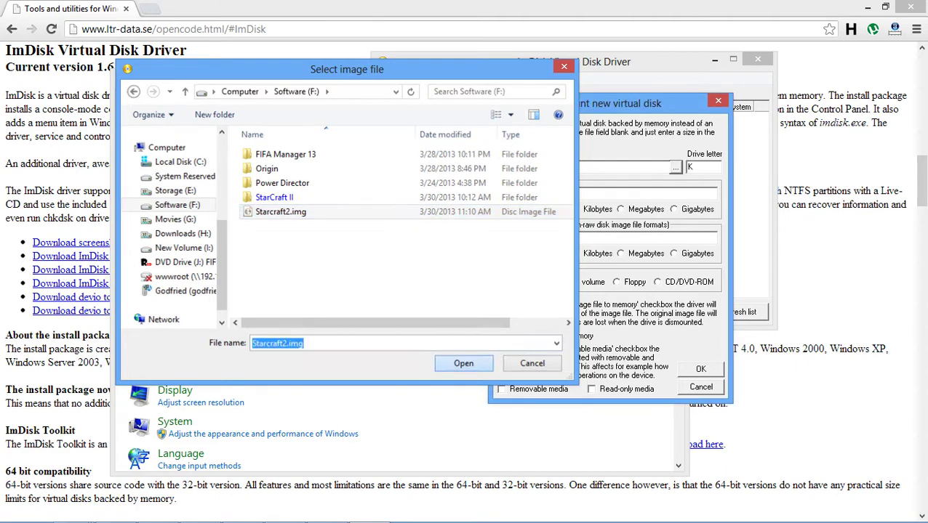
Enable copying the image file to memory and removable media, and mount the virtual disk with drive letter K
left_click_drag(581, 104, 205, 104)
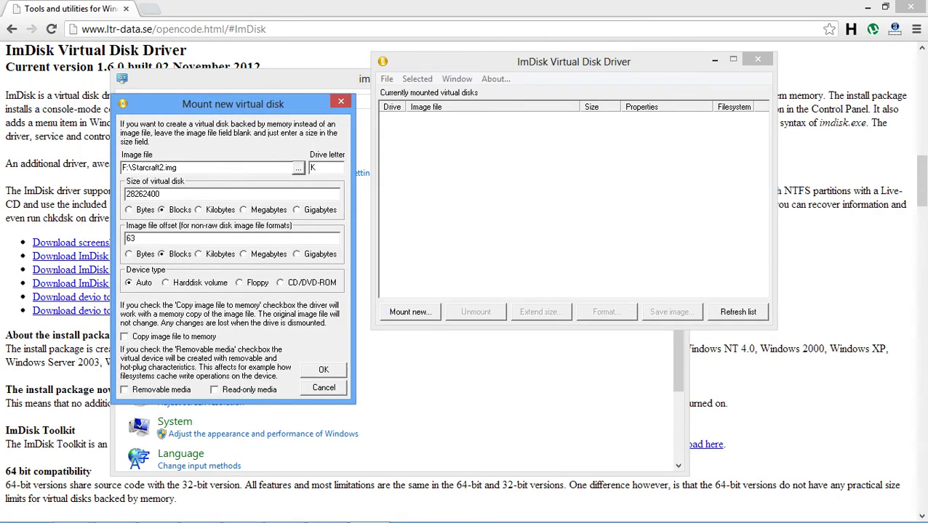
left_click_drag(205, 104, 249, 45)
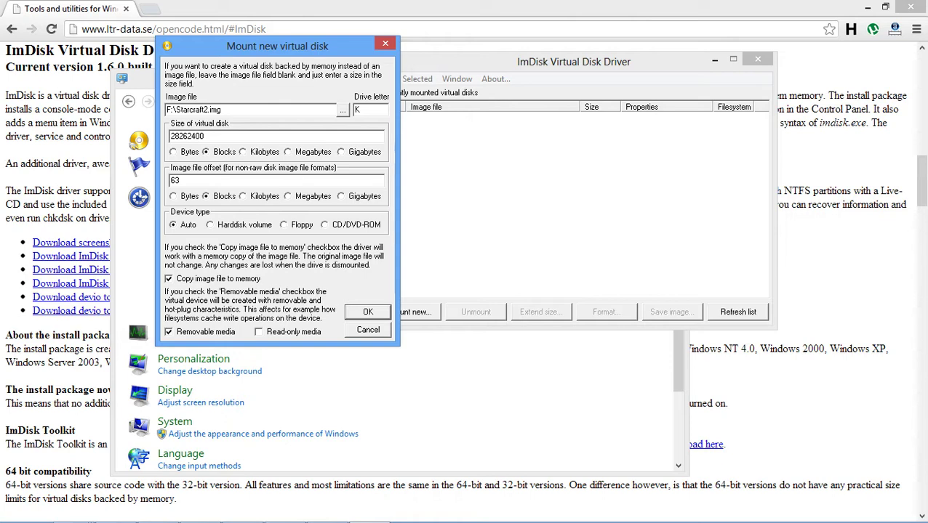
key("Return")
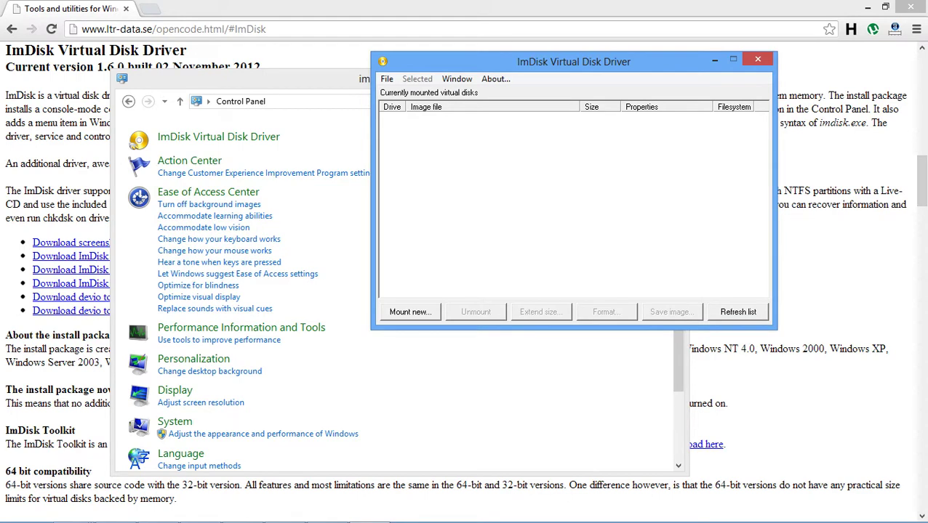
Examine the running processes in Task Manager, sorting them by memory and by disk usage
mouse_move(200, 517)
left_click(159, 513)
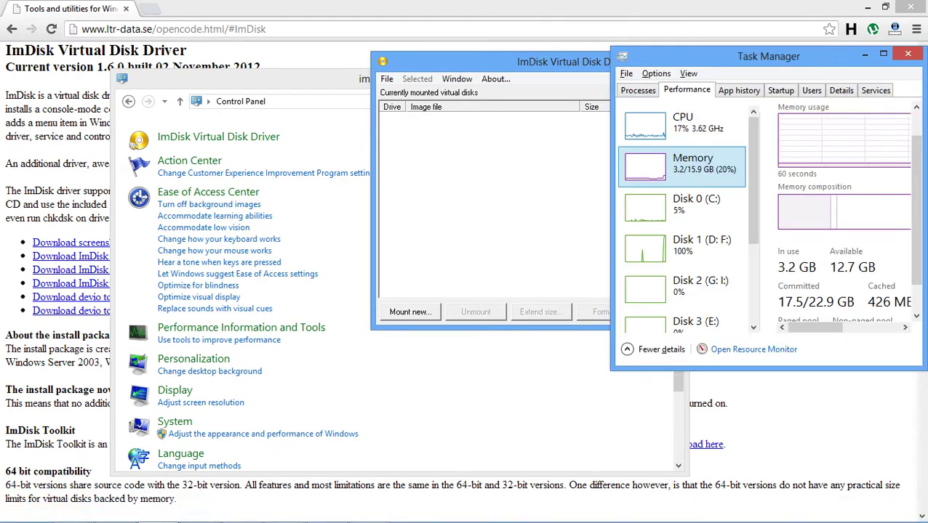
left_click(638, 90)
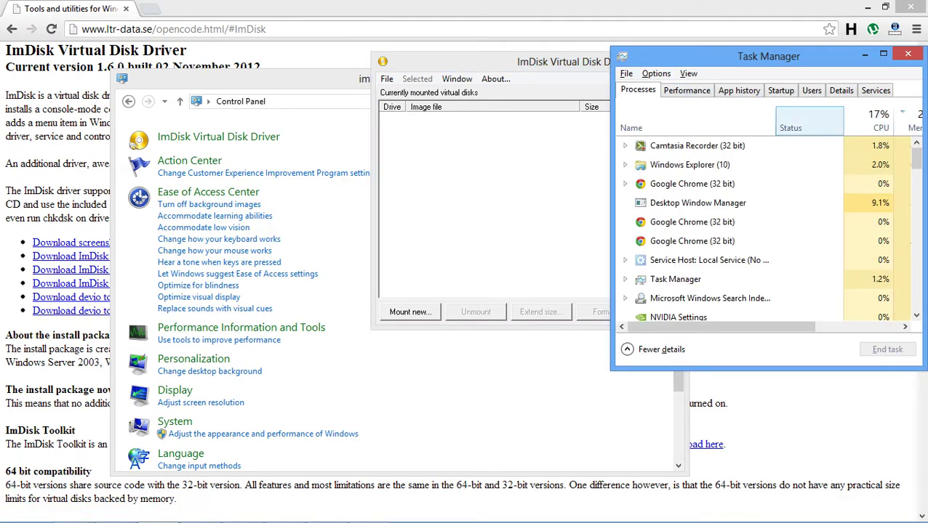
left_click(862, 326)
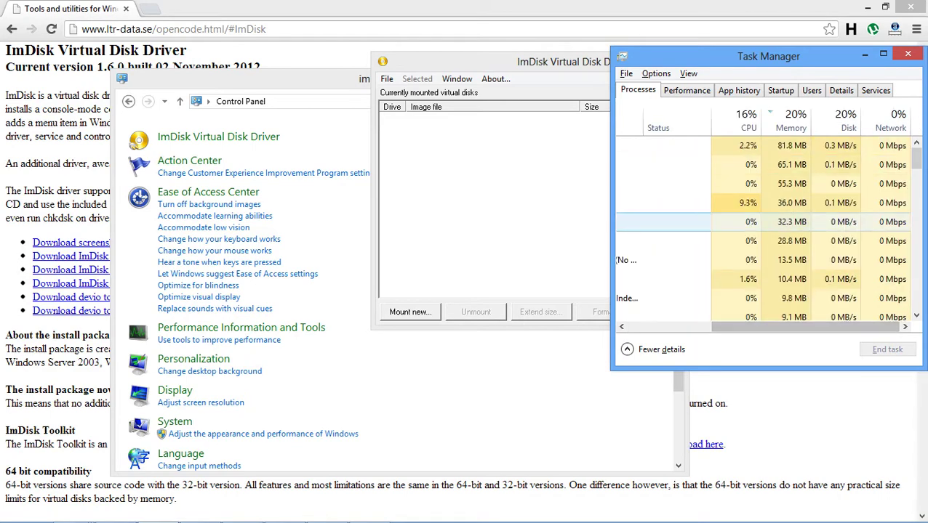
left_click(785, 164)
left_click(785, 121)
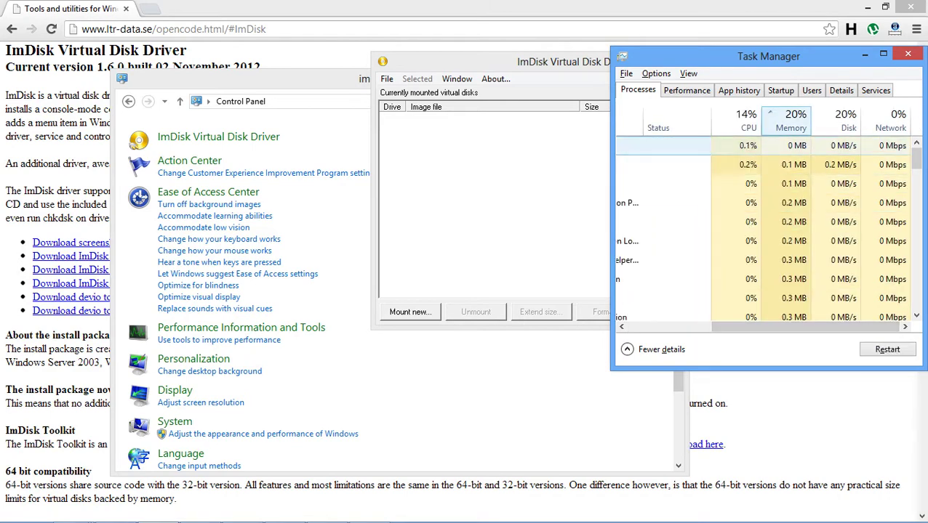
left_click(785, 121)
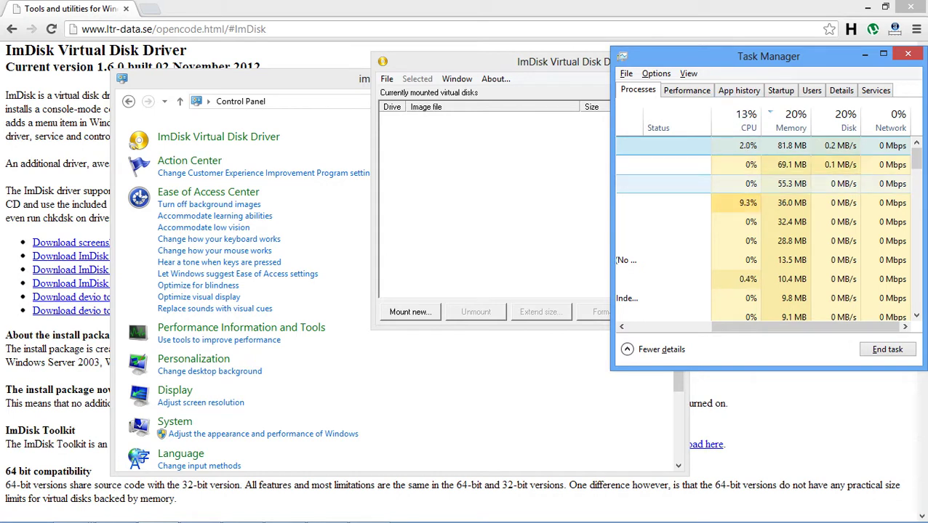
left_click(840, 121)
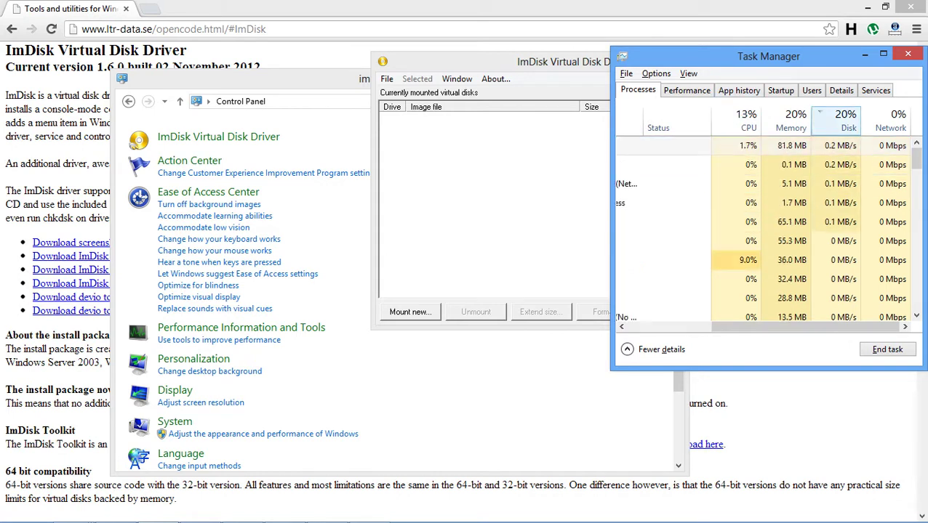
left_click(791, 121)
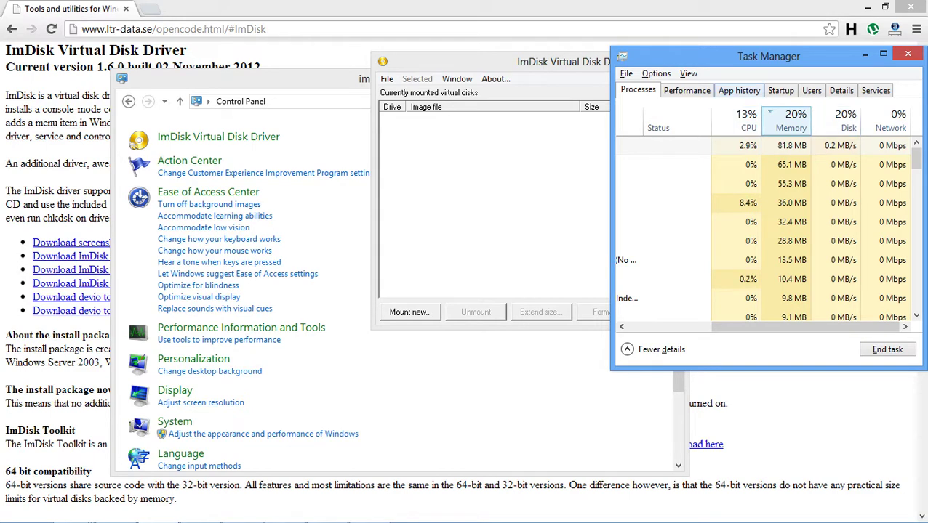
Check the performance graphs of Disk 1 (D: F:) and of the memory while the image loads
left_click(686, 90)
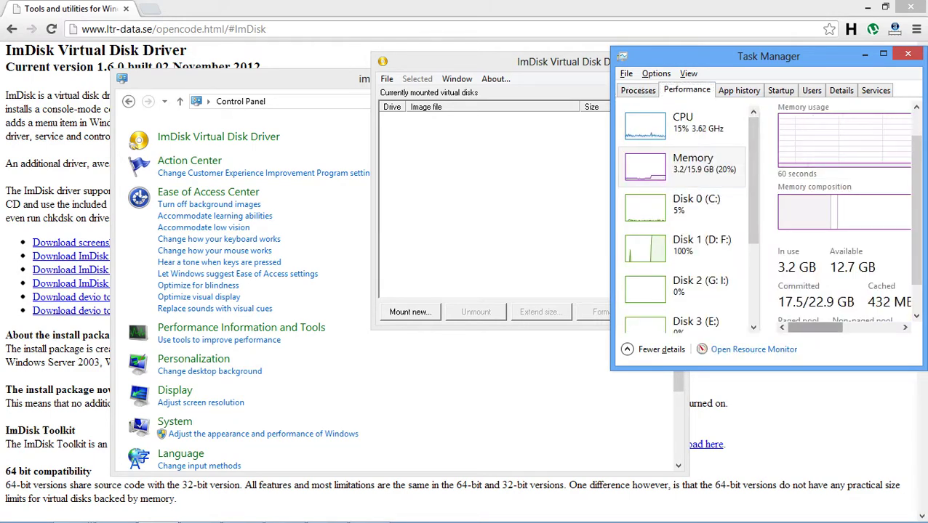
mouse_move(813, 327)
left_mouse_down()
mouse_move(871, 327)
mouse_move(815, 328)
left_mouse_up()
left_click(682, 248)
scroll(681, 247, "down", 1)
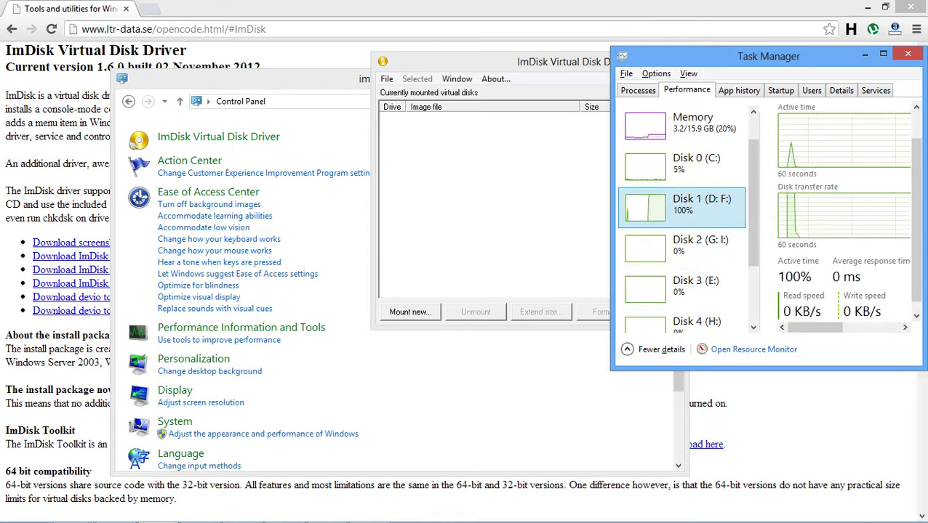
scroll(683, 218, "up", 1)
left_click(681, 167)
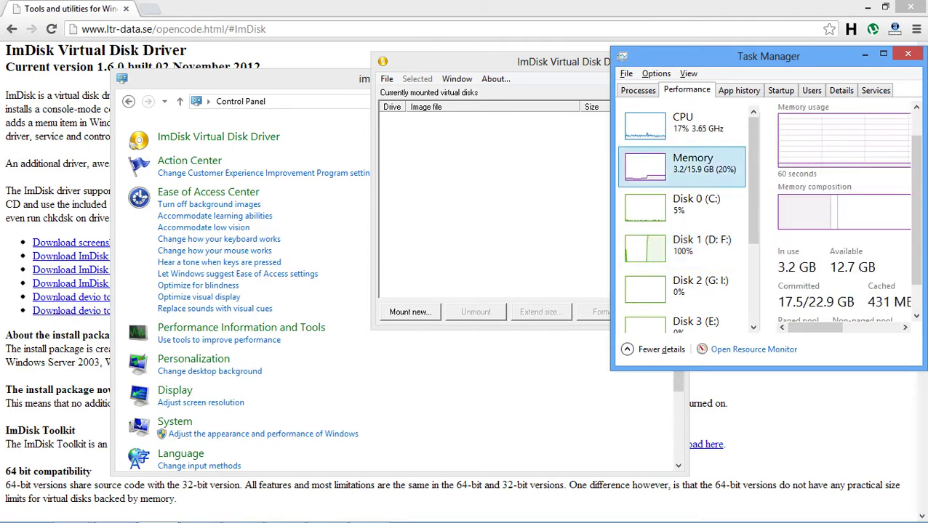
Monitor the memory usage details and the activity of Disk 1 (D: F:) while the image loads
mouse_move(814, 327)
left_mouse_down()
mouse_move(871, 327)
mouse_move(815, 328)
left_mouse_up()
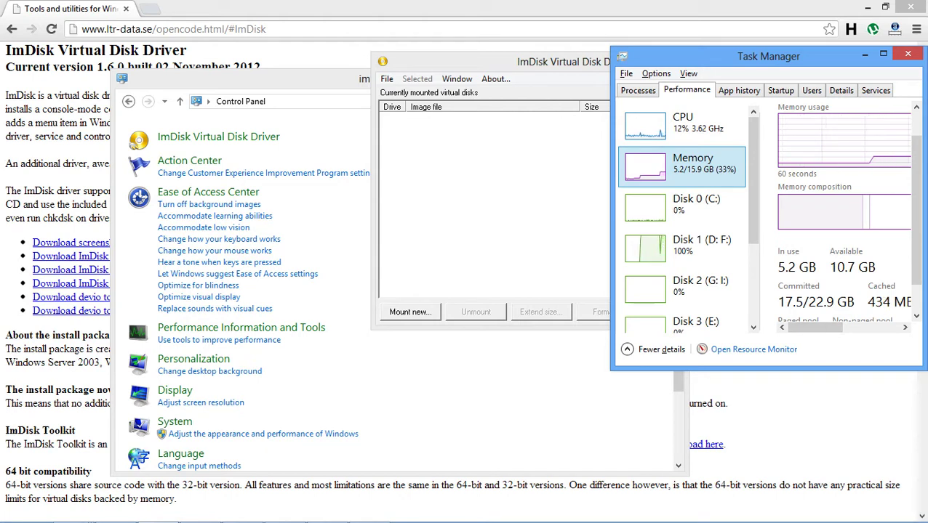
mouse_move(814, 327)
left_mouse_down()
mouse_move(835, 327)
mouse_move(813, 327)
left_mouse_up()
mouse_move(825, 520)
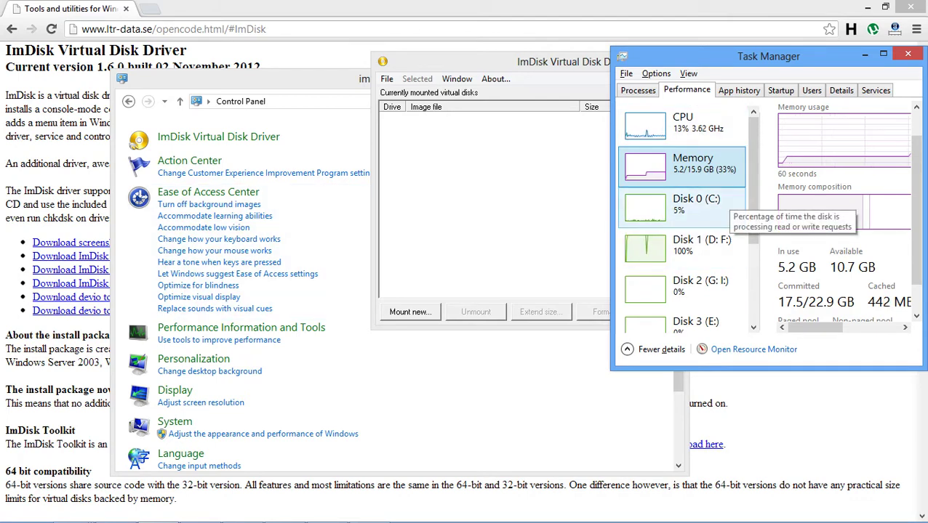
left_click(710, 239)
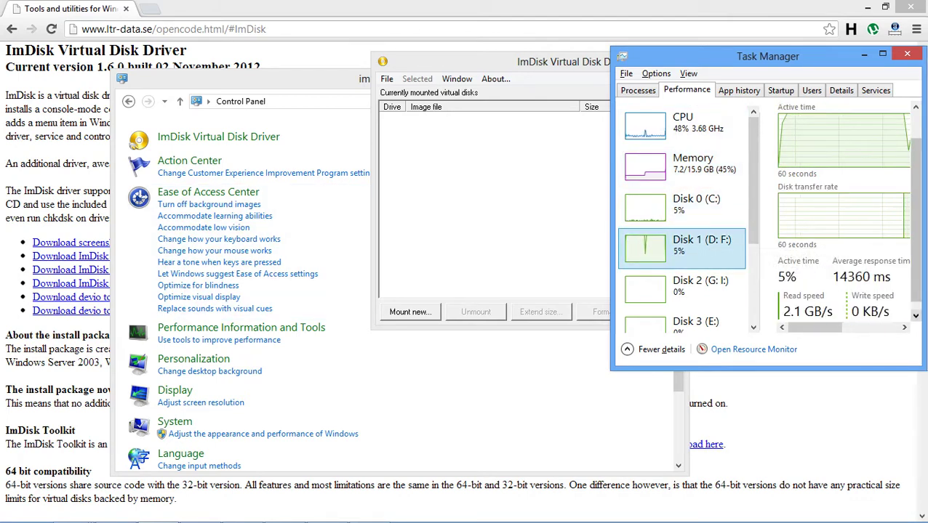
Reposition and widen the Task Manager window, and maximize it
left_click_drag(767, 56, 648, 53)
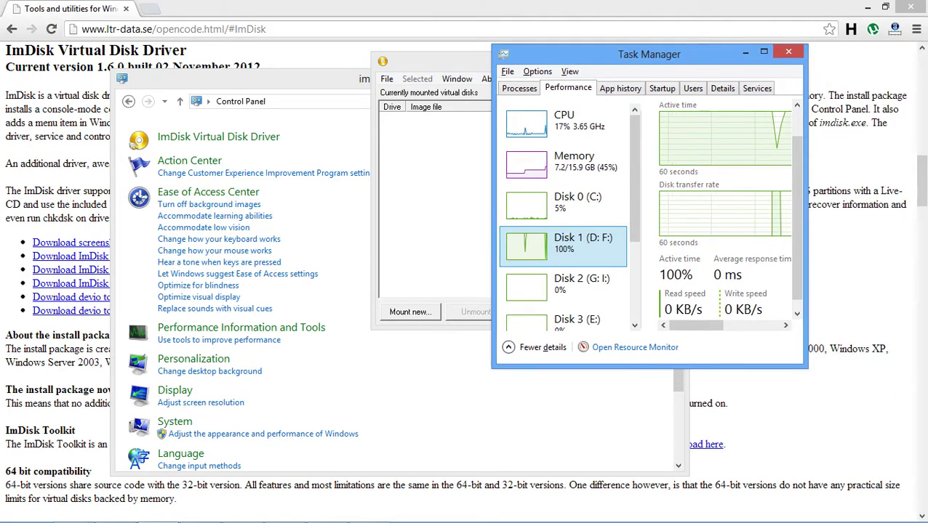
left_click_drag(807, 218, 912, 218)
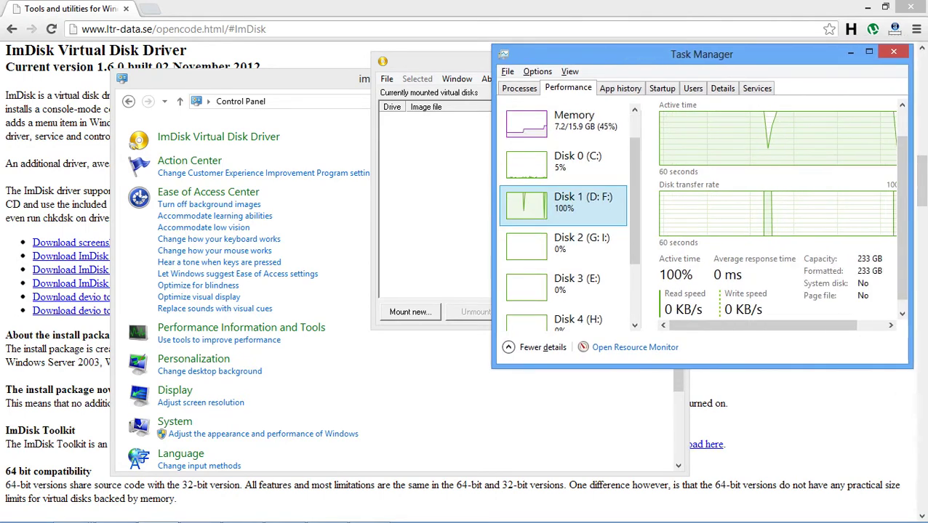
key("super+Up")
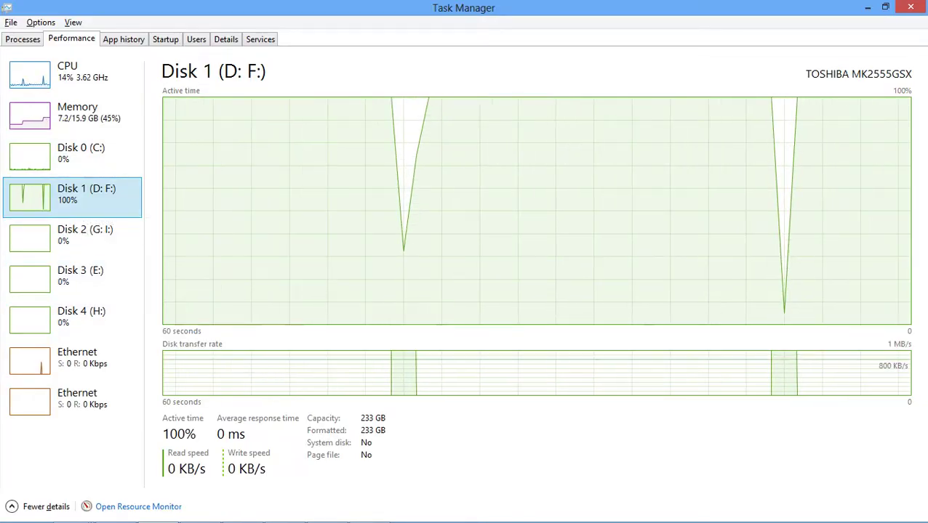
Compare the performance graphs of Disk 0 (C:), Disk 1 (D: F:) and the memory at full-window size
left_click(72, 155)
left_click(72, 197)
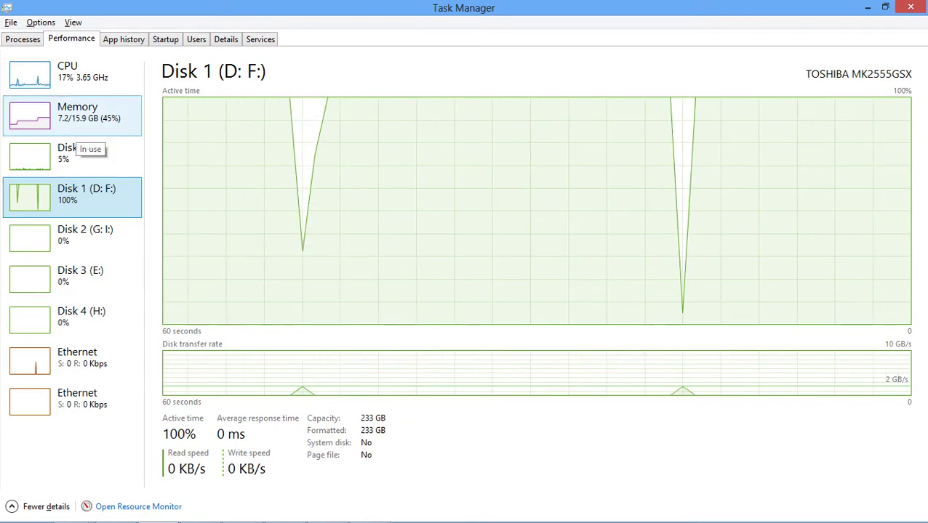
left_click(80, 124)
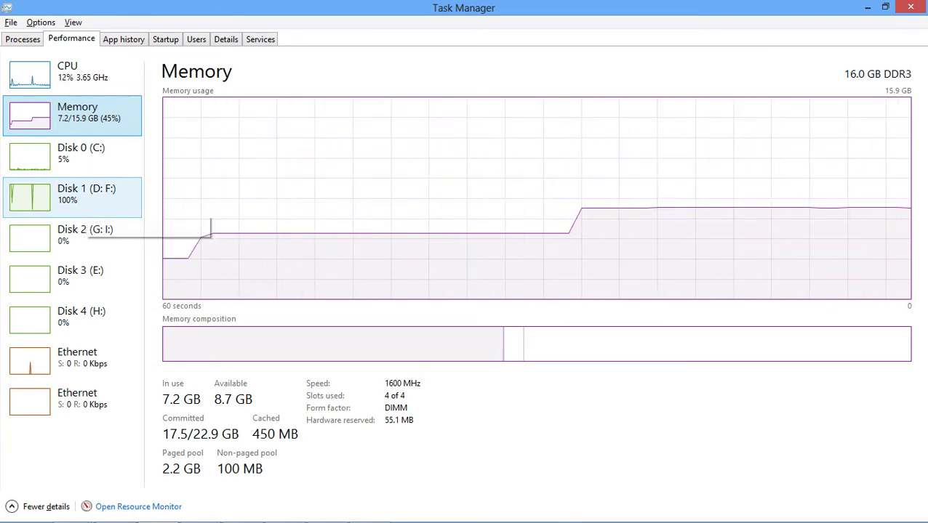
Examine the System process's memory and disk use against the overall memory graph, and restore Task Manager to its smaller window size
left_click(23, 39)
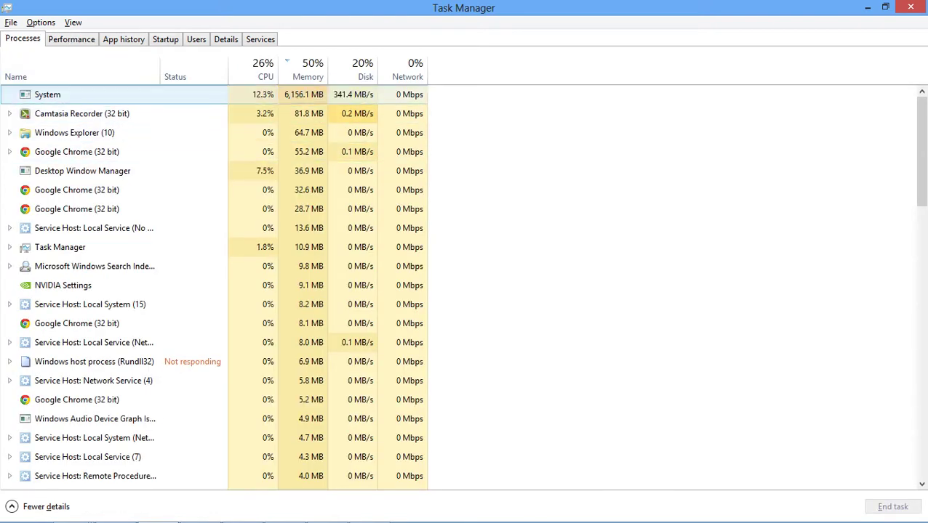
left_click(48, 94)
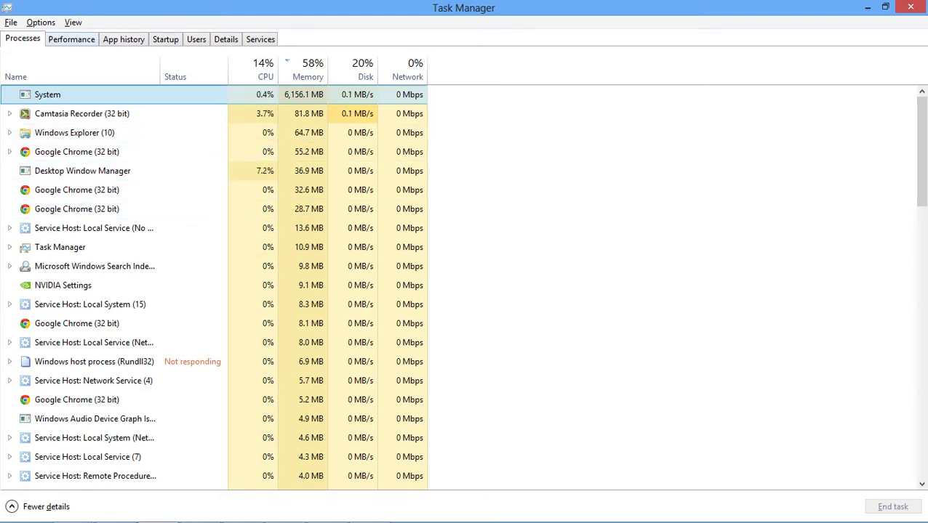
left_click(71, 40)
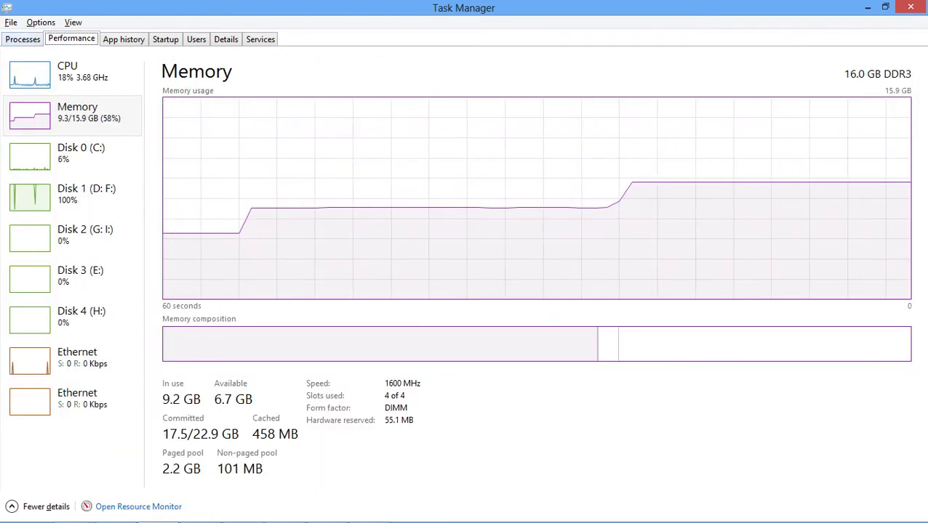
key("ctrl+shift+Tab")
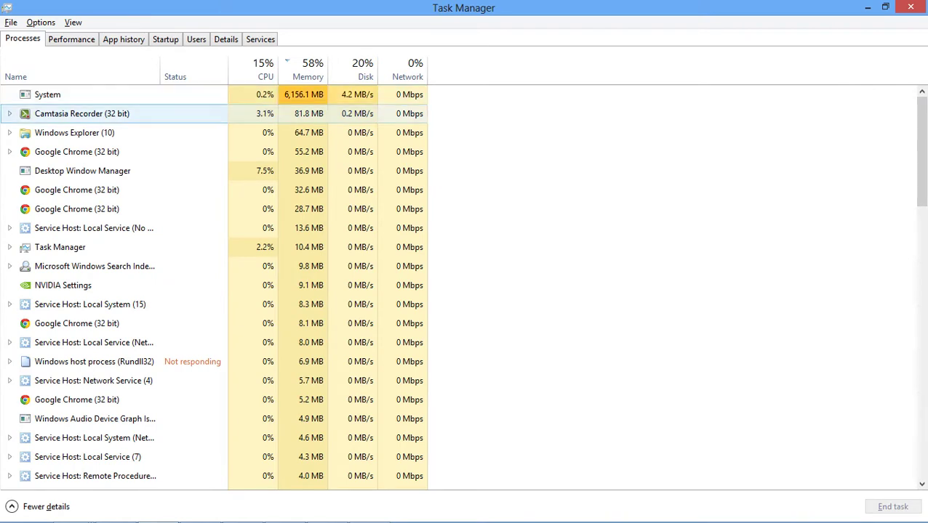
left_click(83, 171)
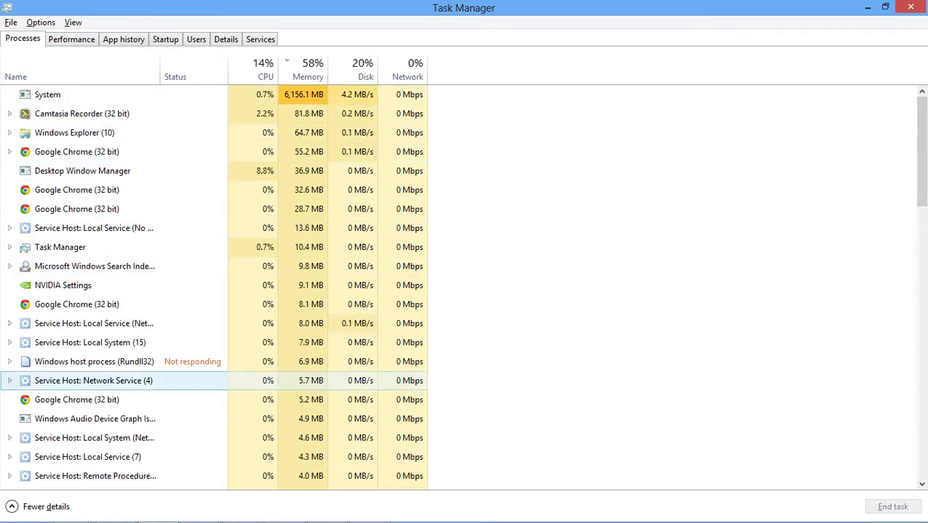
mouse_move(926, 1)
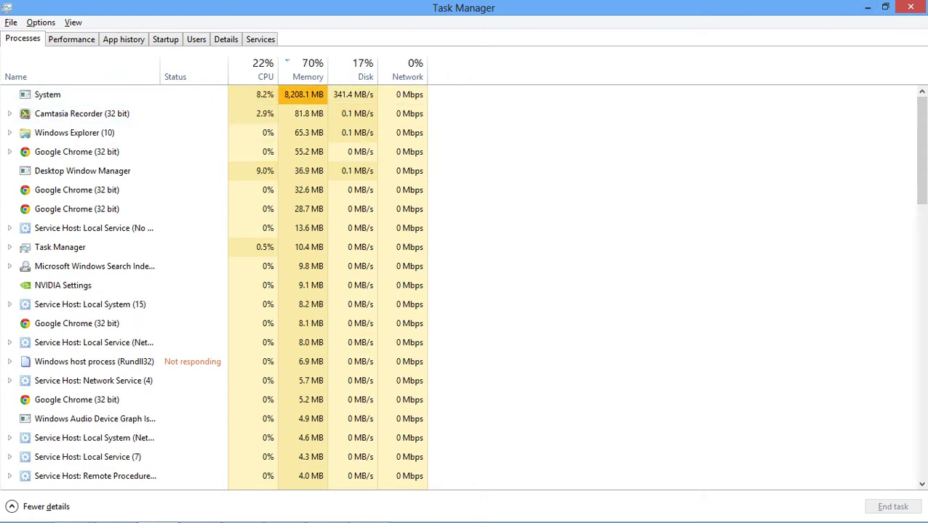
left_click(885, 8)
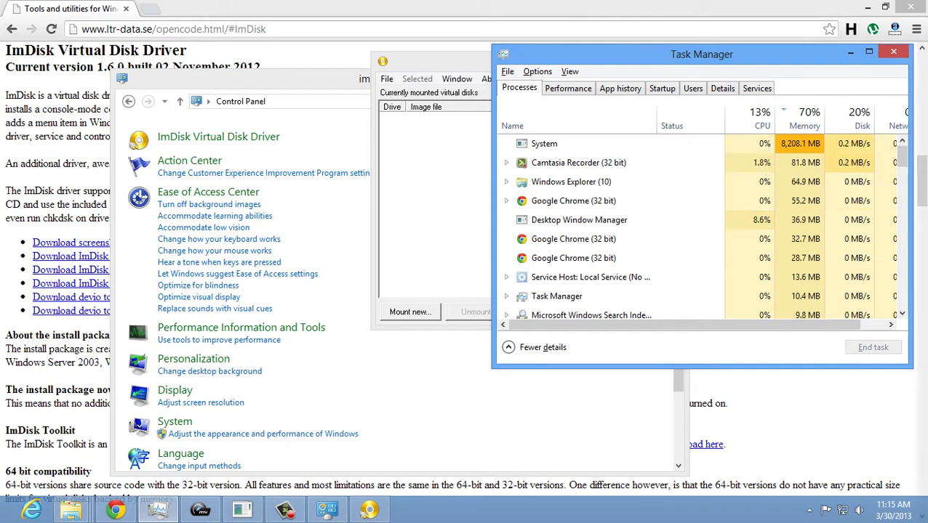
Place the ImDisk Virtual Disk Driver window beside Task Manager and select the System process
left_click_drag(684, 324, 708, 324)
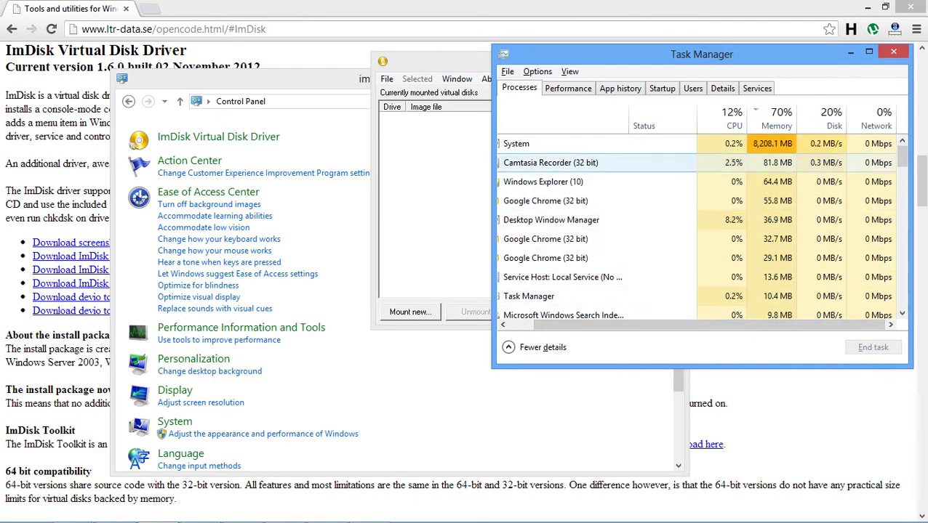
left_click_drag(437, 61, 165, 75)
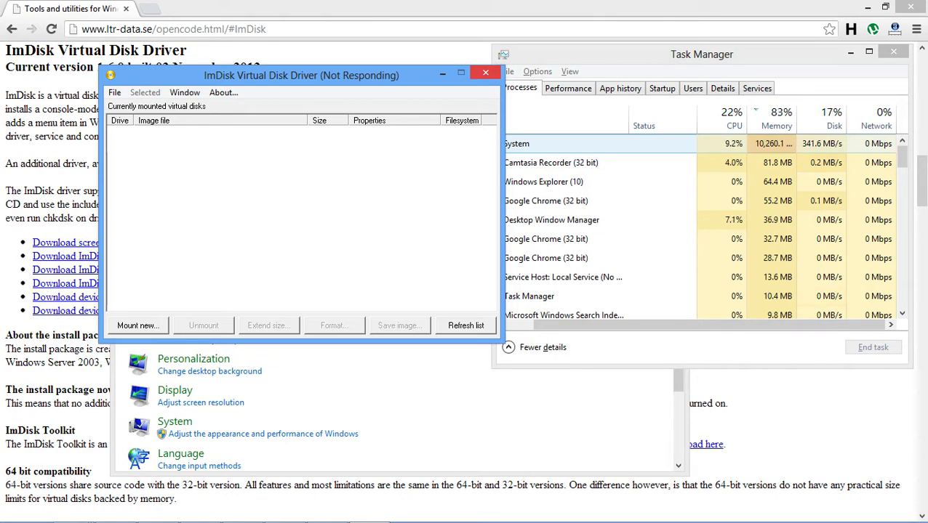
left_click(596, 143)
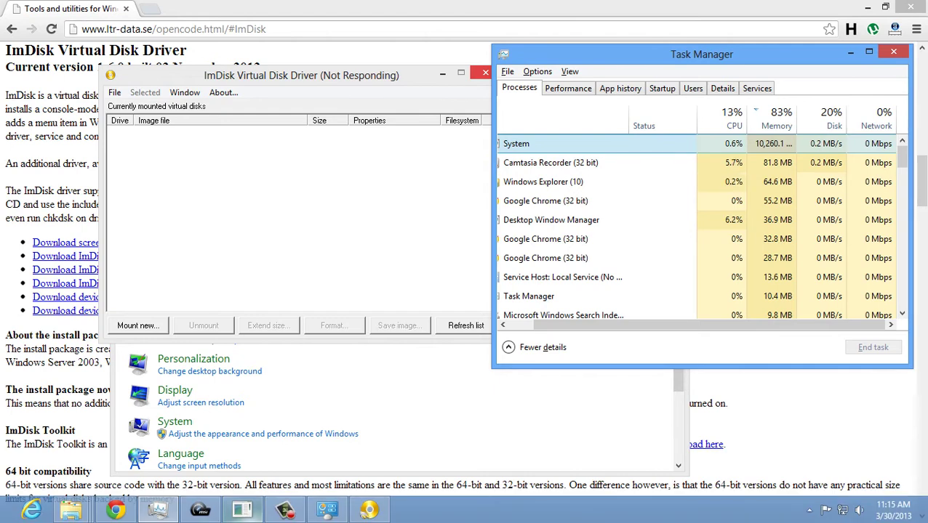
Check the drive list in an open Computer window for the virtual disk, minimize it, and review the process list
mouse_move(158, 508)
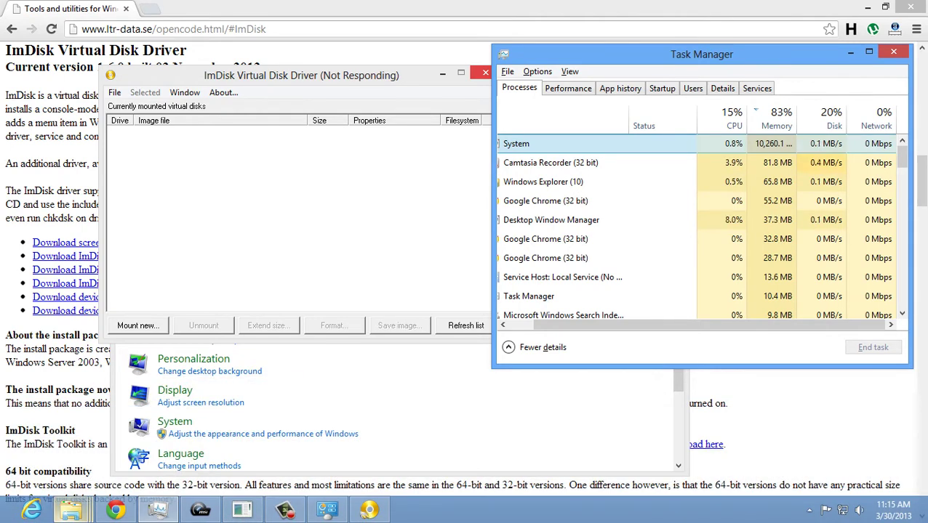
mouse_move(71, 509)
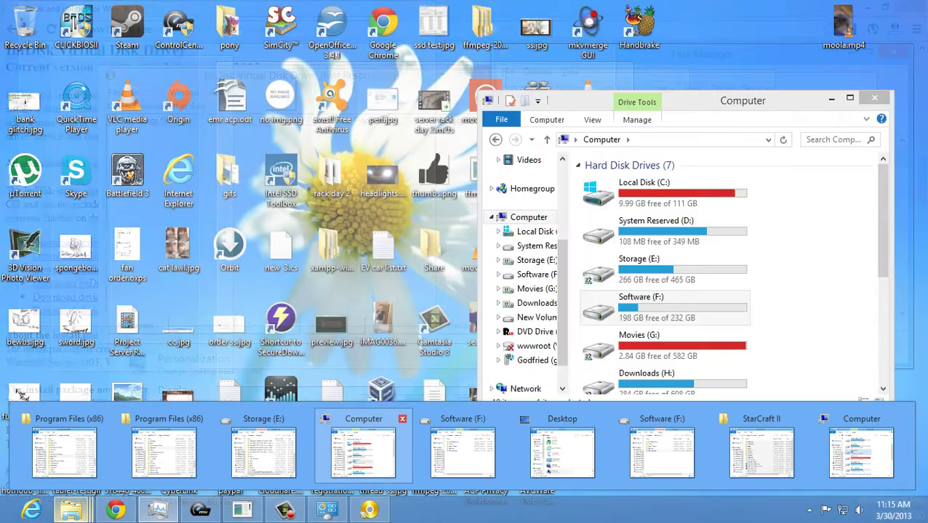
left_click(363, 452)
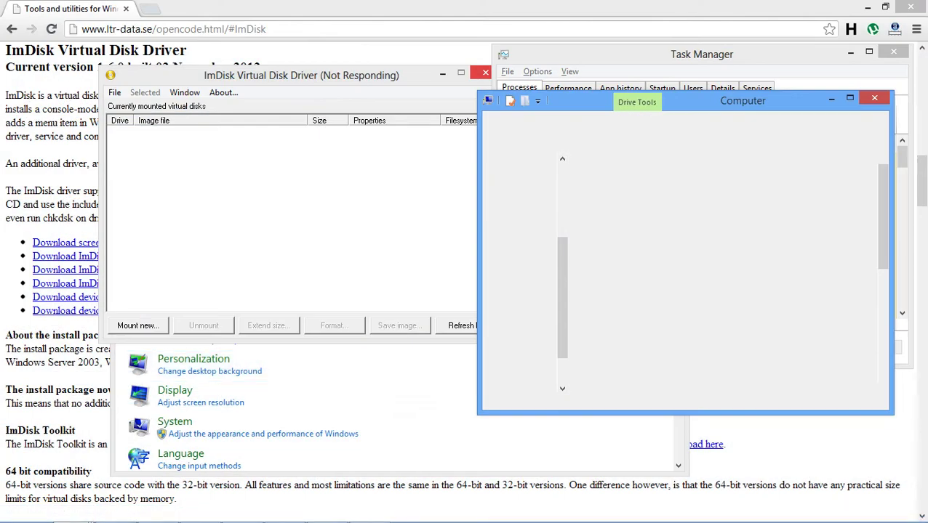
left_click_drag(742, 101, 748, 180)
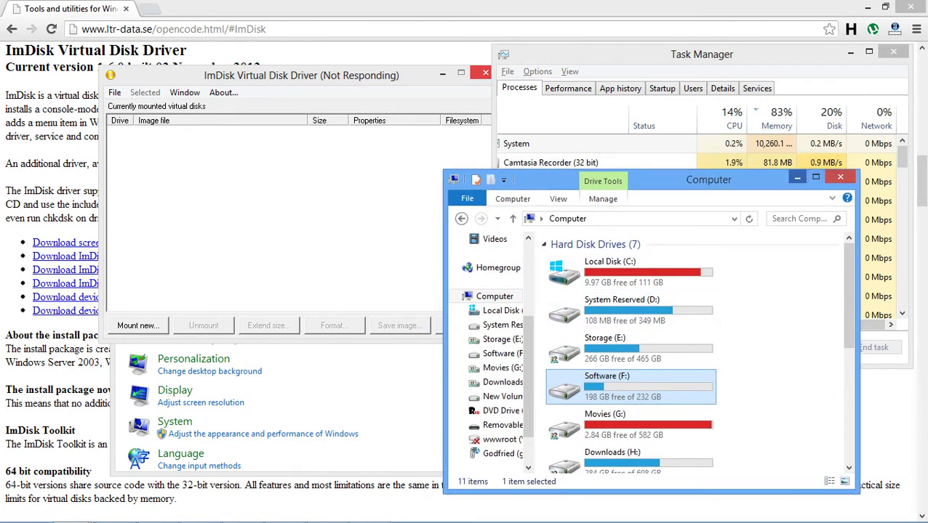
left_click(796, 177)
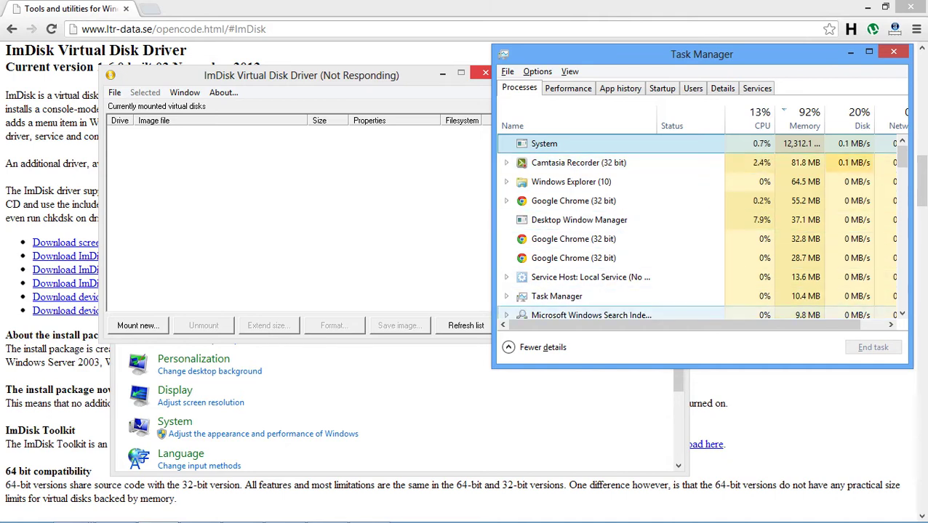
scroll(702, 226, "right", 1)
scroll(698, 229, "left", 2)
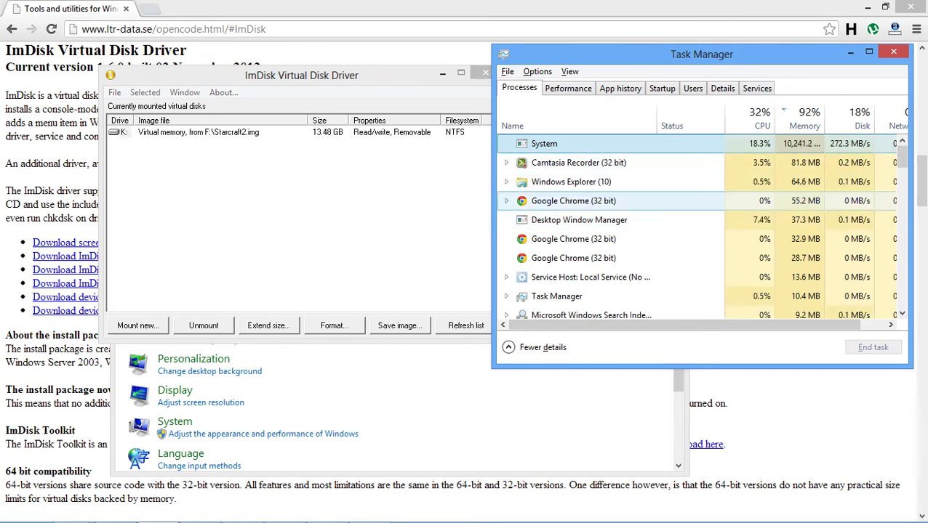
Show the Computer drive list in the Program Files (x86) Explorer window, reposition the window, and locate Removable Disk (K:)
mouse_move(117, 515)
mouse_move(71, 511)
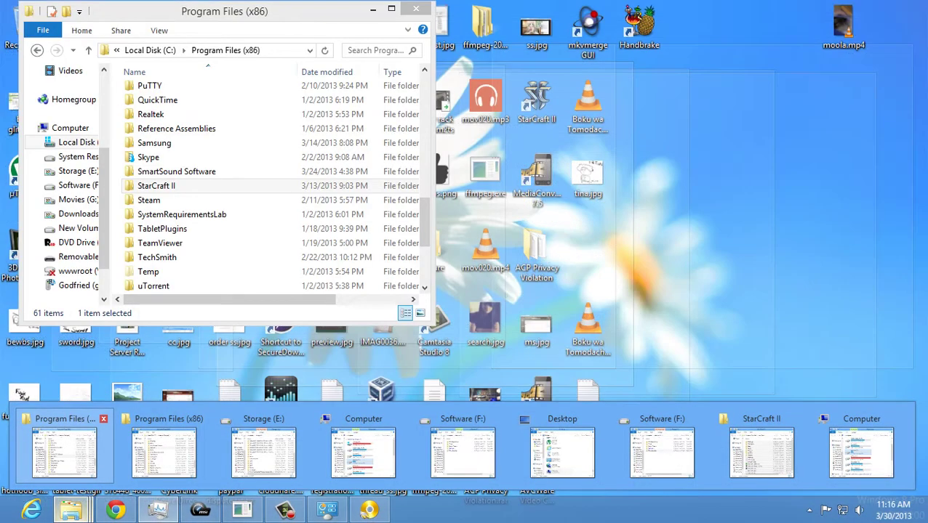
left_click(72, 458)
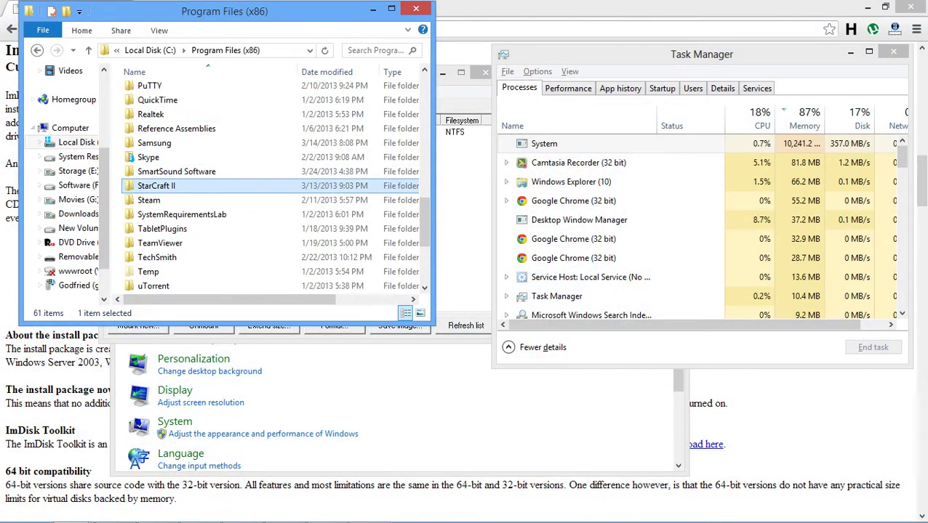
left_click(70, 128)
left_click_drag(284, 11, 548, 40)
left_click(471, 247)
scroll(470, 247, "down", 2)
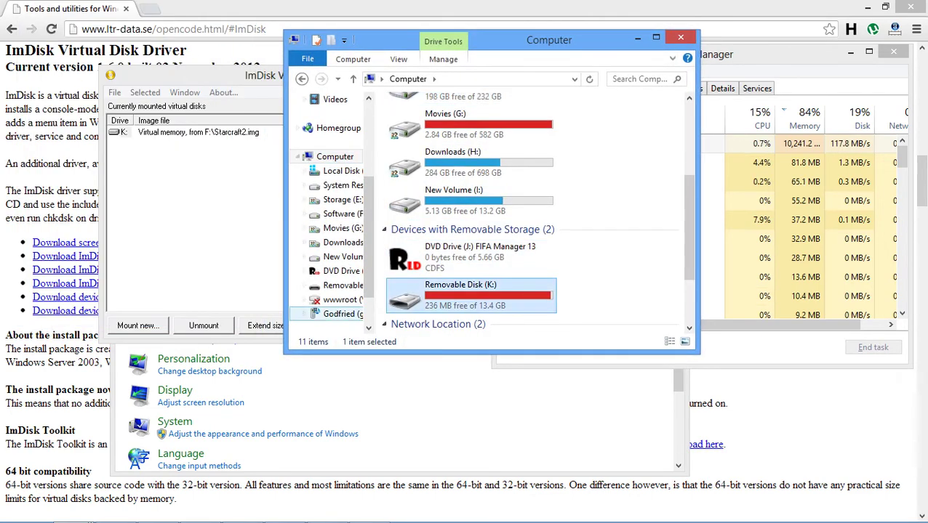
Open Removable Disk (K:) and run StarCraft II.exe from it
double_click(461, 295)
left_click(417, 206)
scroll(418, 206, "down", 1)
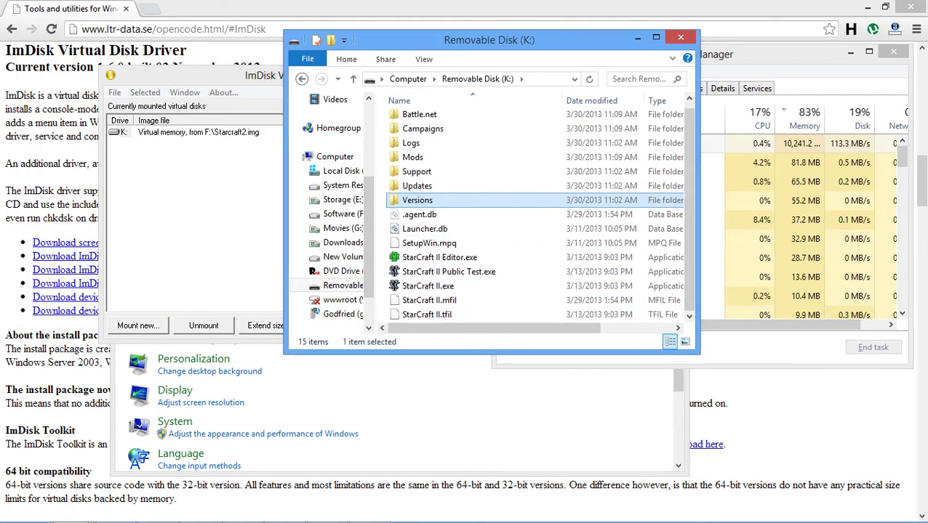
left_click(427, 286)
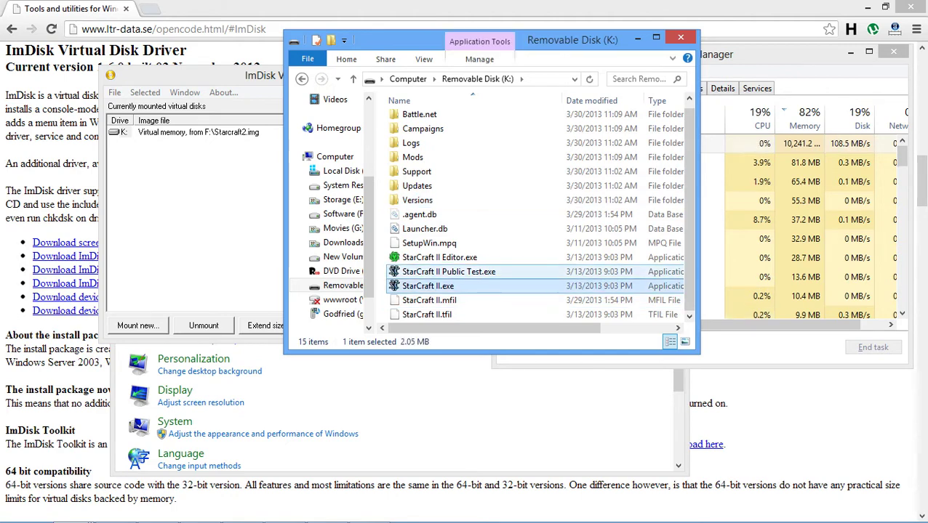
double_click(428, 286)
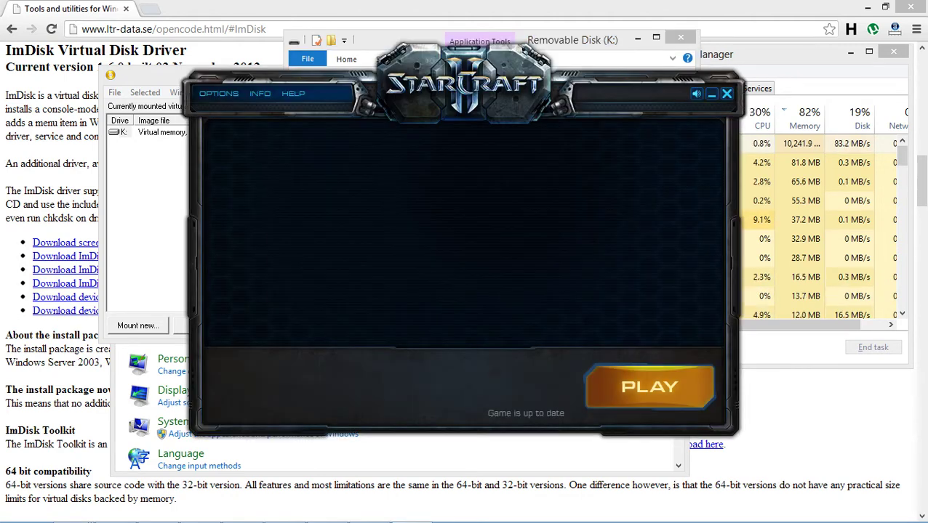
Reposition the Task Manager and StarCraft II launcher windows so both can be seen, and start the game from the launcher
left_click_drag(756, 55, 721, 58)
left_click(834, 148)
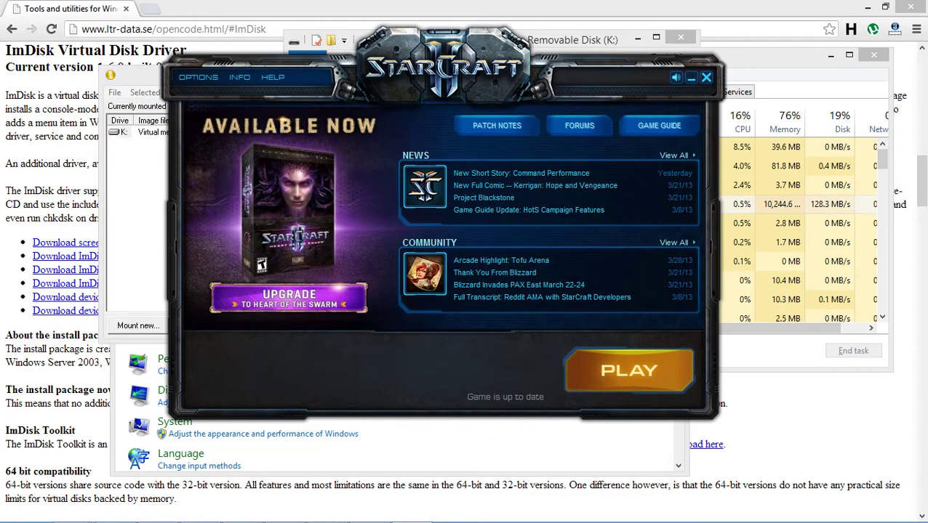
left_click_drag(444, 77, 330, 44)
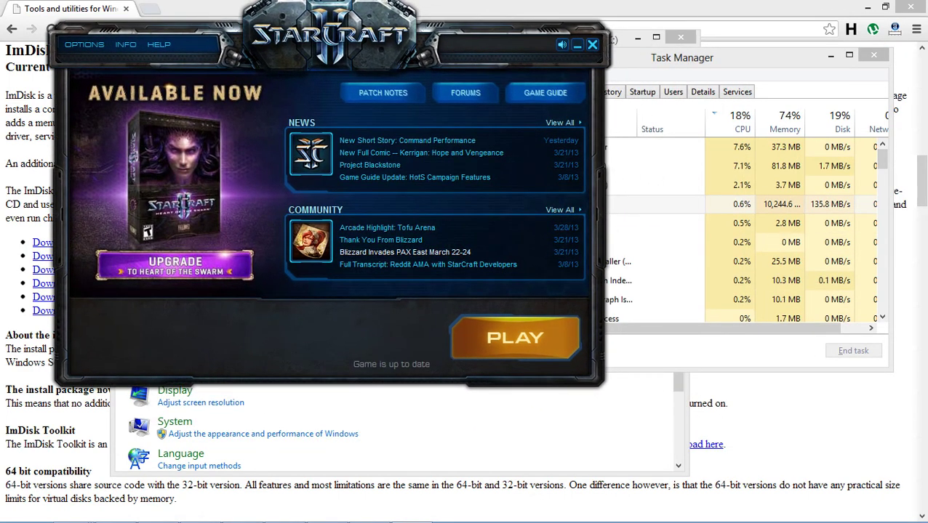
left_click(515, 338)
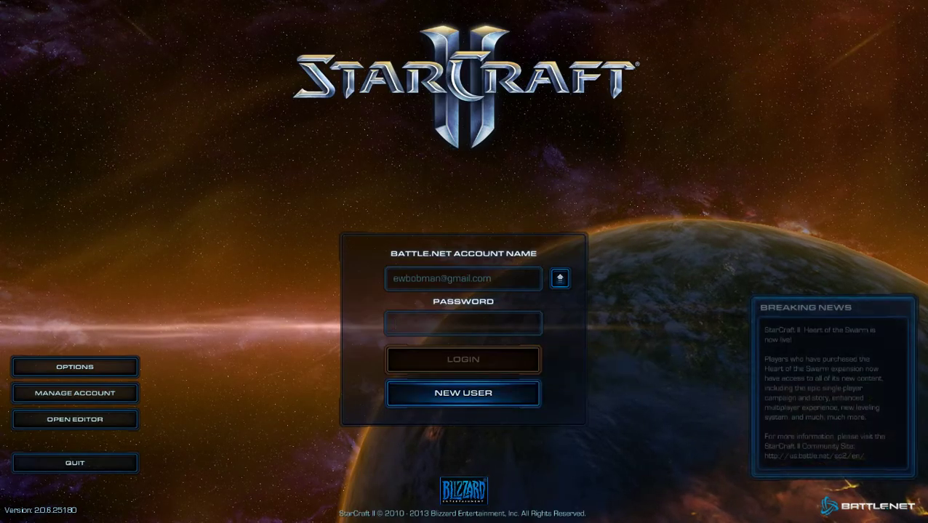
Bring up Task Manager over the game's login screen and check the memory and disk performance
key("ctrl+shift+Escape")
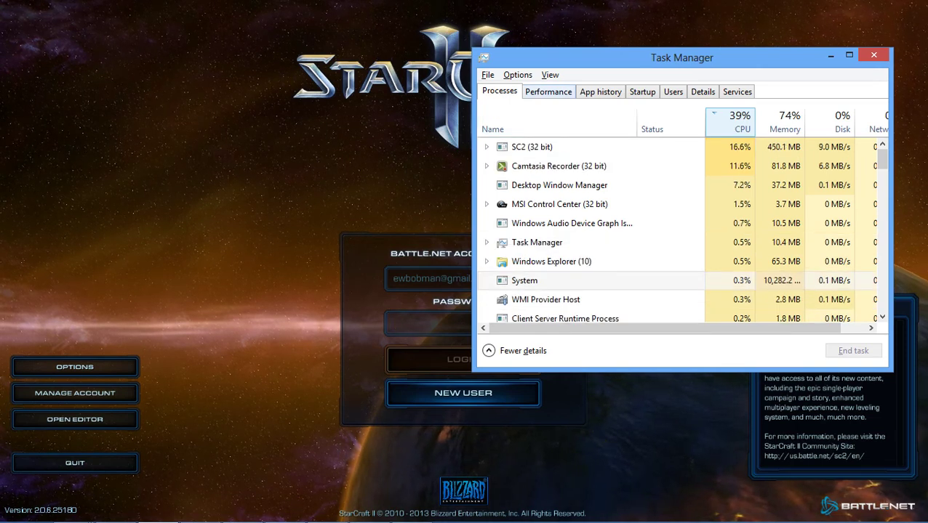
key("ctrl+Tab")
scroll(545, 218, "down", 3)
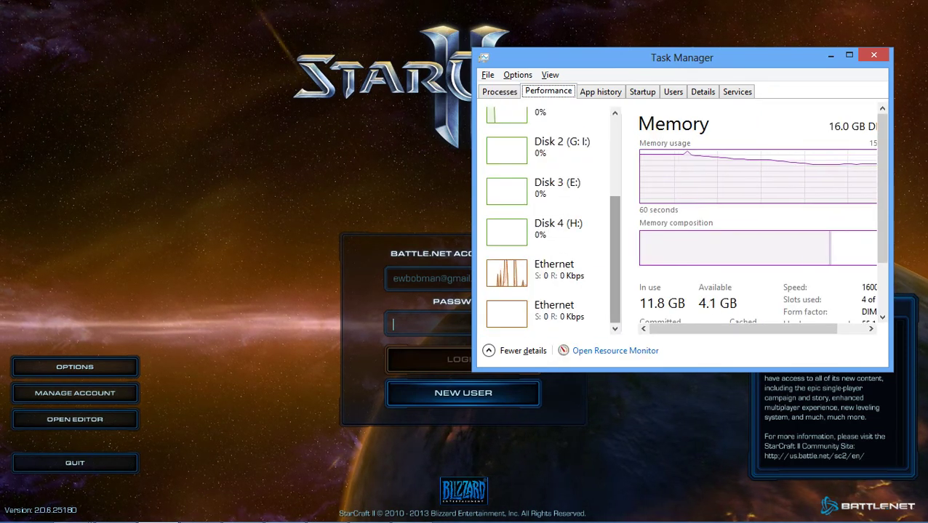
Show the running processes in Task Manager and sort them by memory usage, highest first
scroll(545, 218, "up", 3)
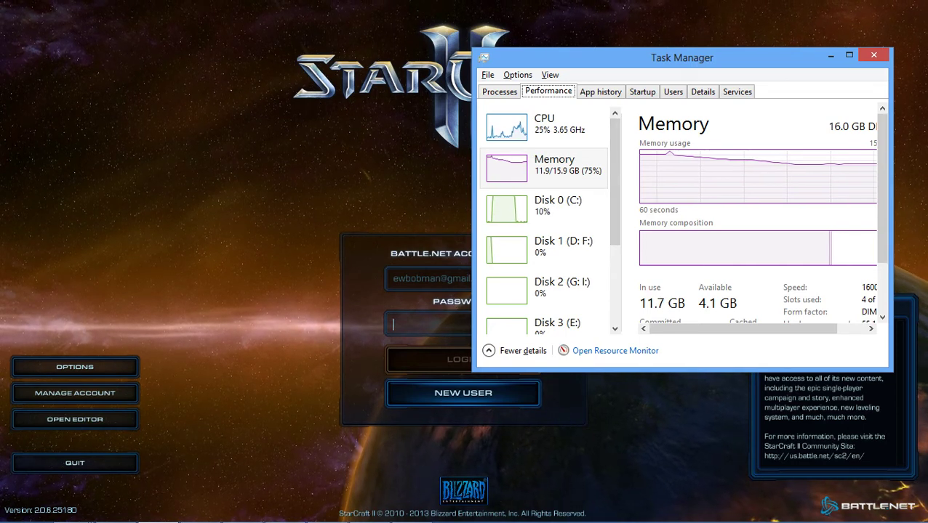
left_click(498, 92)
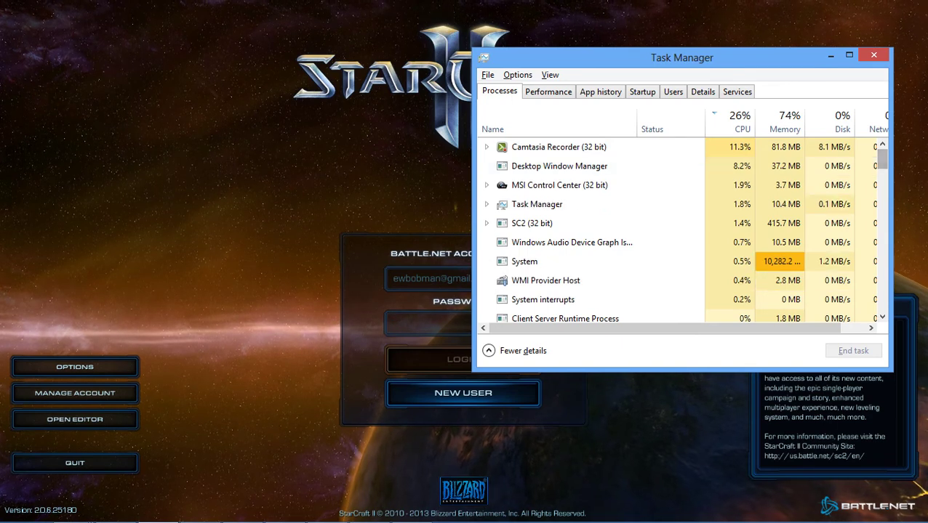
left_click(779, 122)
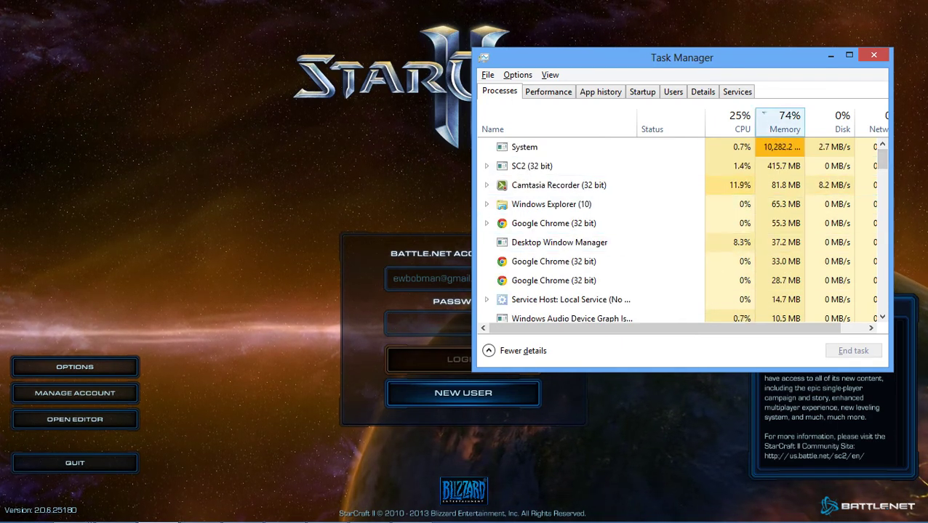
Return to the StarCraft II login screen, enter the Battle.net account password, and log in
key("alt+Tab")
key("alt+Tab")
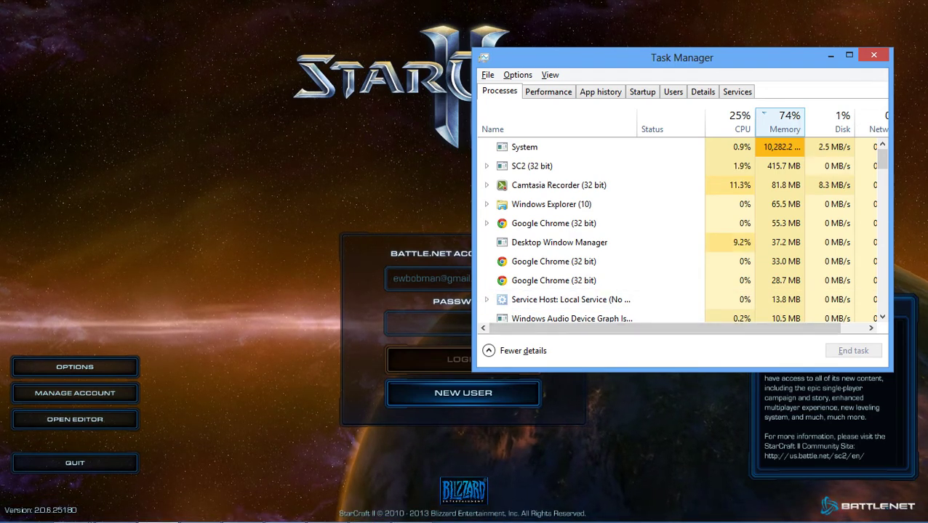
key("alt+Tab")
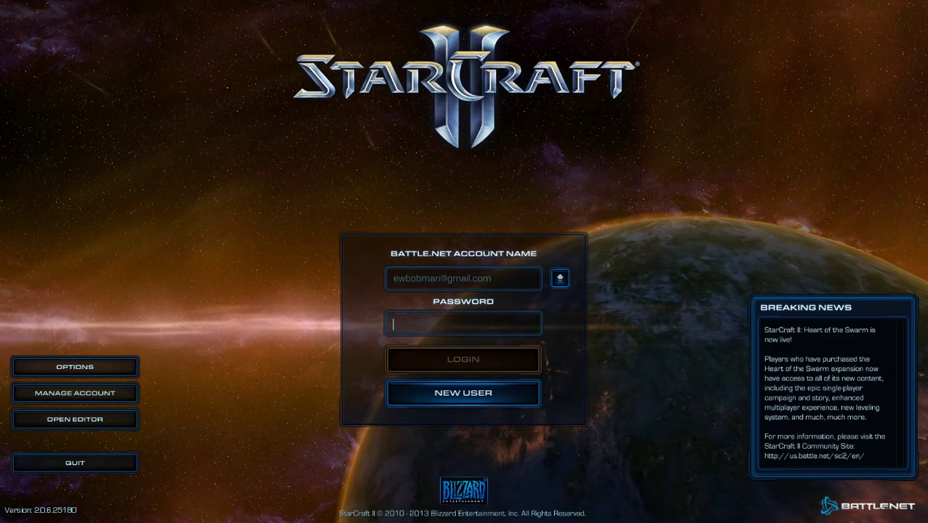
type("***********")
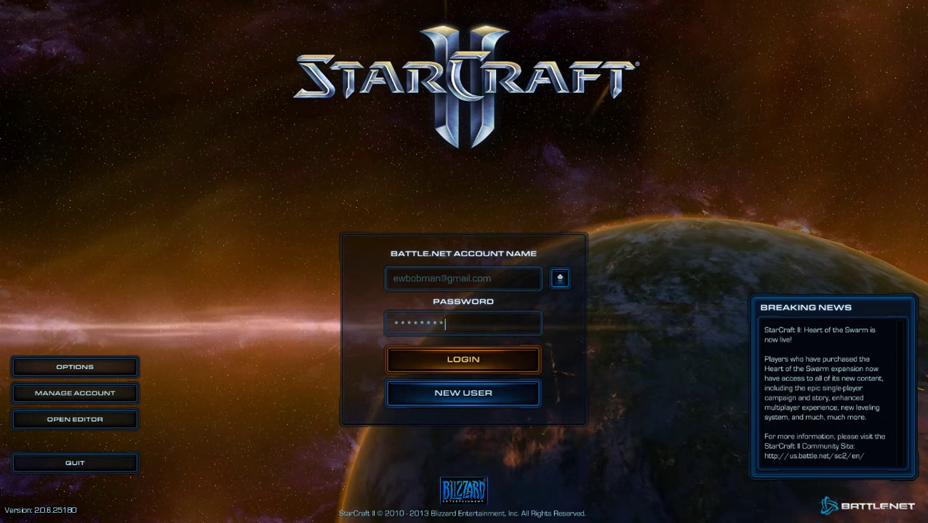
key("Return")
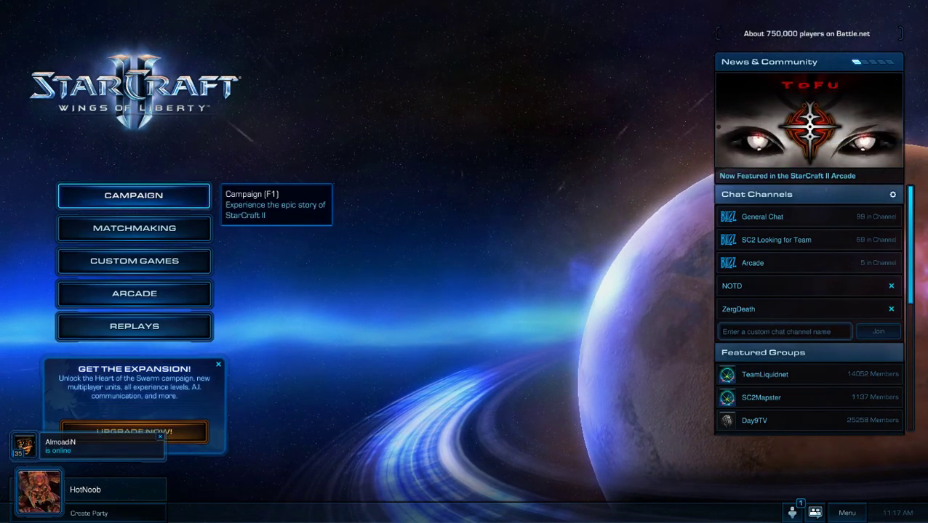
Look through the Heart of the Swarm and Challenge Missions campaign options and continue the Wings of Liberty campaign
left_click(134, 196)
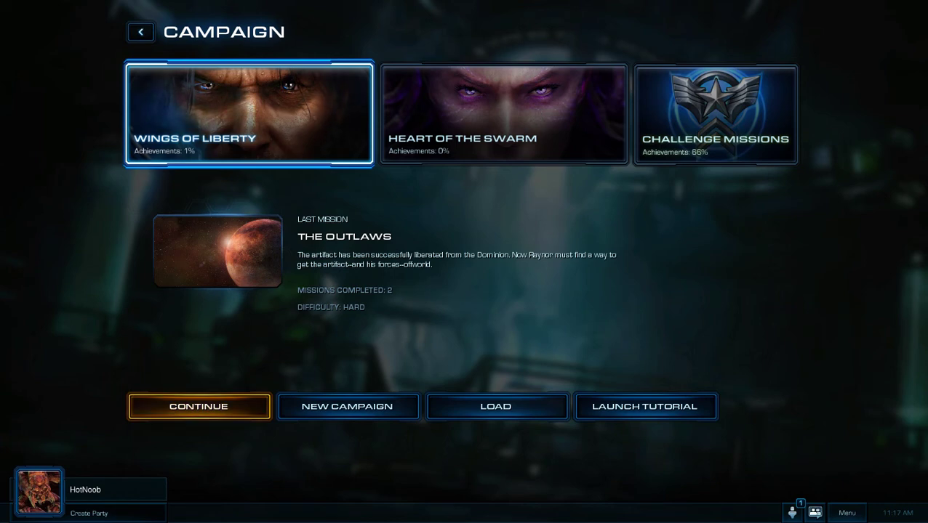
left_click(503, 115)
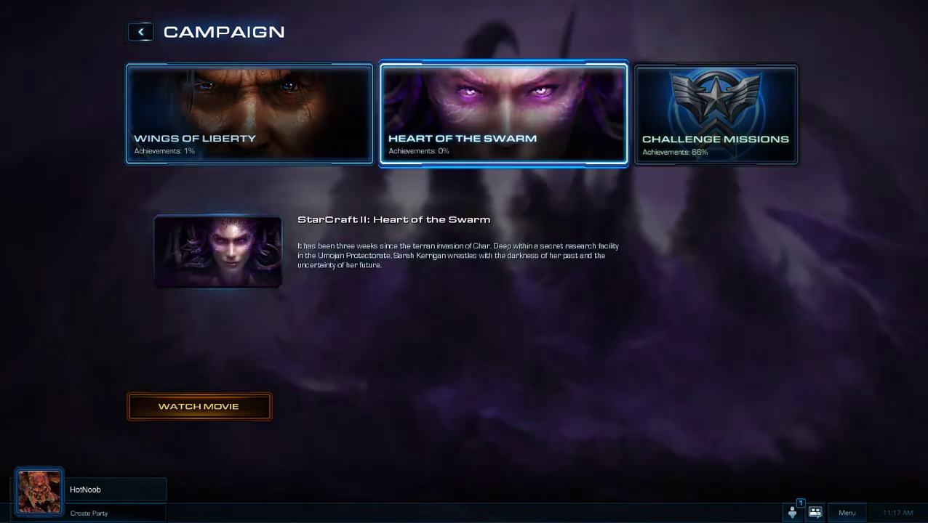
left_click(715, 114)
left_click(248, 114)
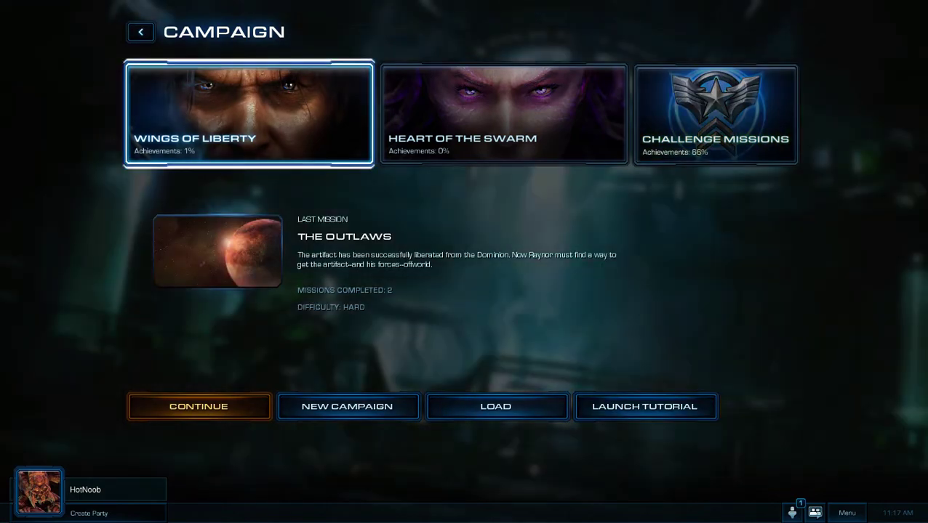
left_click(198, 407)
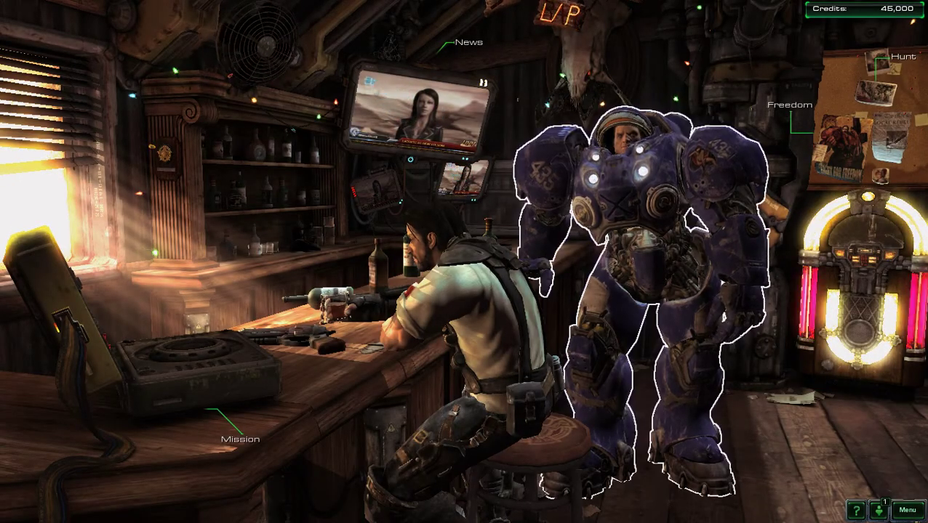
Bring up Task Manager over the running campaign and select the SC2 (32 bit) process to check its resource use
key("ctrl+shift+Escape")
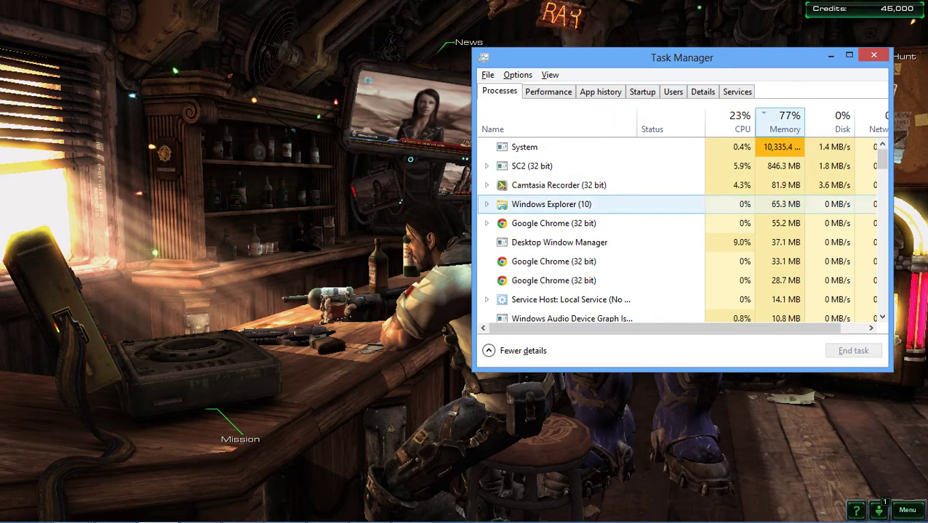
left_click(532, 166)
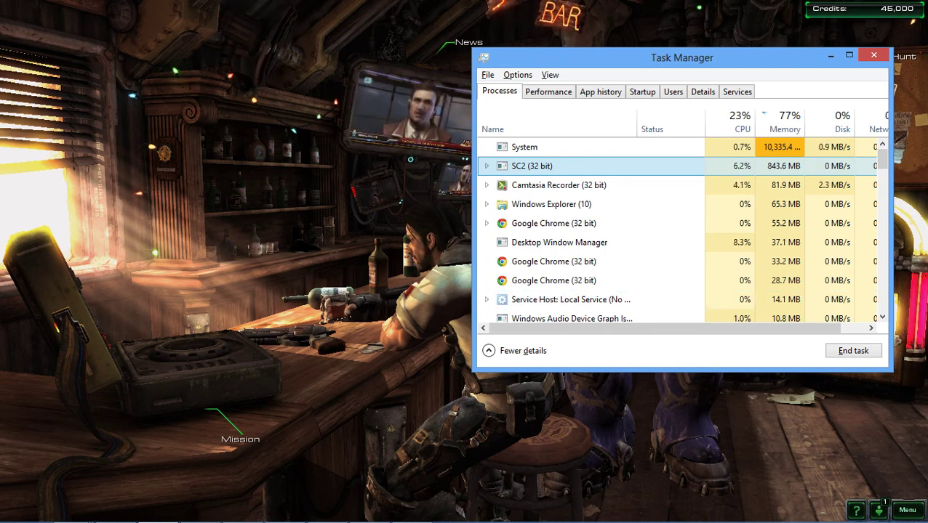
key("alt+Tab")
key("alt+Tab")
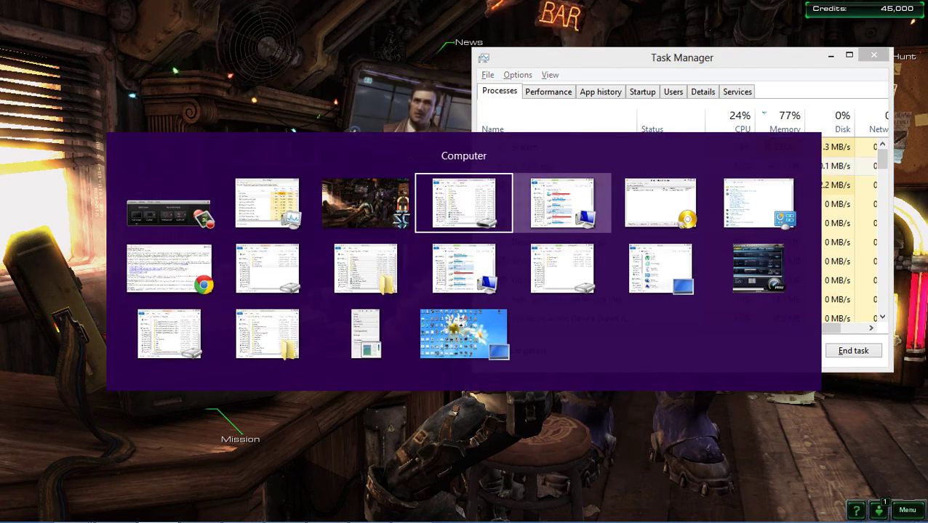
left_click(169, 202)
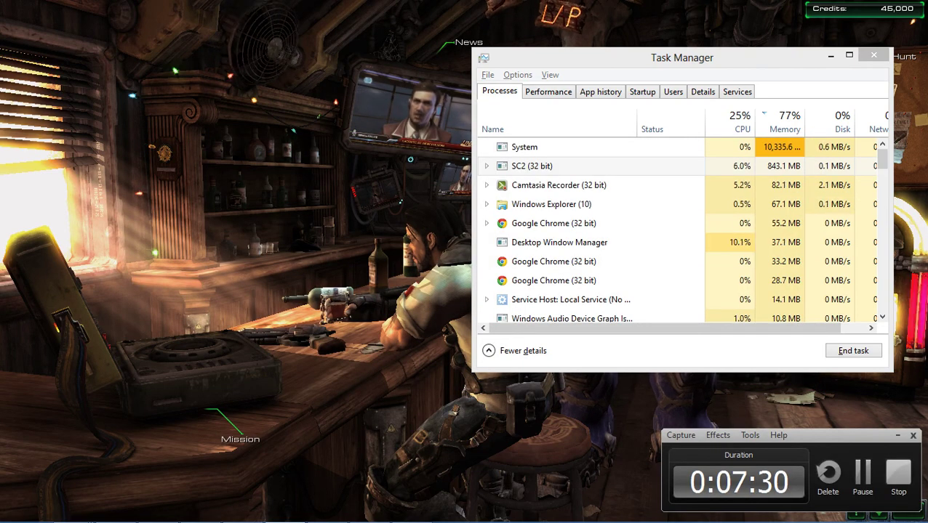